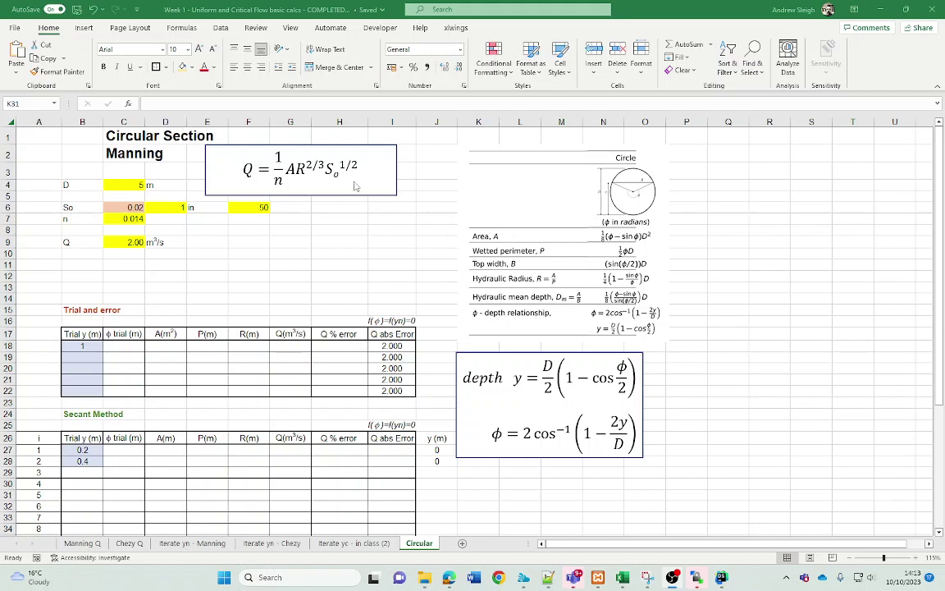
Clear the Q abs Error cells I18:I22 in the Trial and error table.
{"action": "left_click", "coordinate": [398, 349]}
{"action": "key", "text": "BackSpace"}
{"action": "left_click_drag", "start_coordinate": [398, 346], "coordinate": [397, 371]}
{"action": "key", "text": "Delete"}
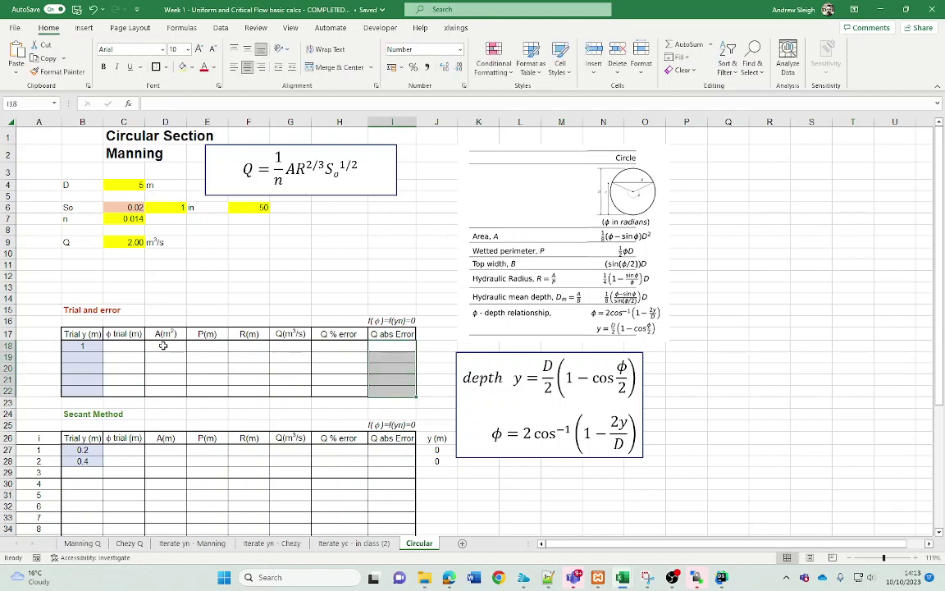
Examine the first trial depth, the pipe diameter D and the equation relating φ to depth.
{"action": "left_click", "coordinate": [121, 345]}
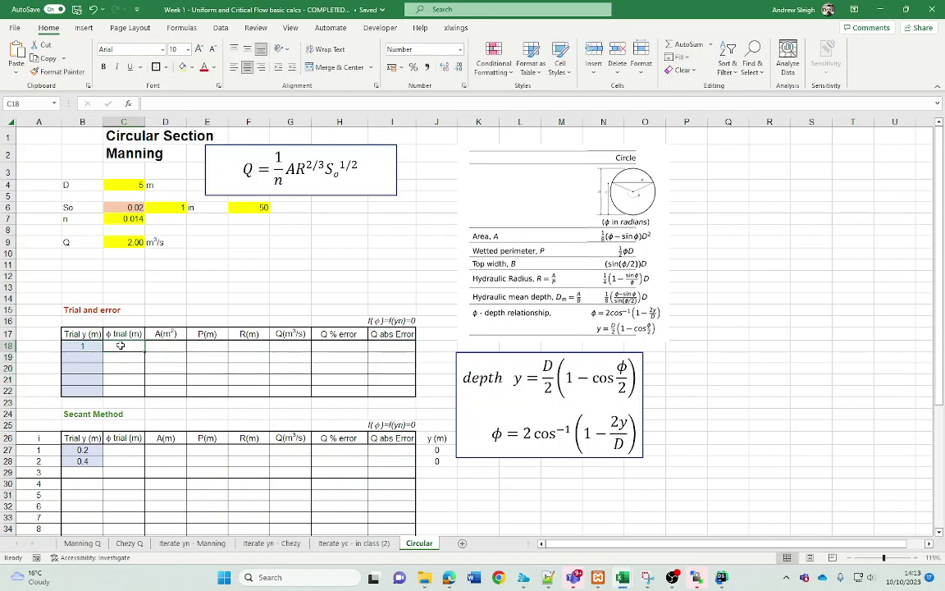
{"action": "left_click", "coordinate": [85, 345]}
{"action": "type", "text": "1"}
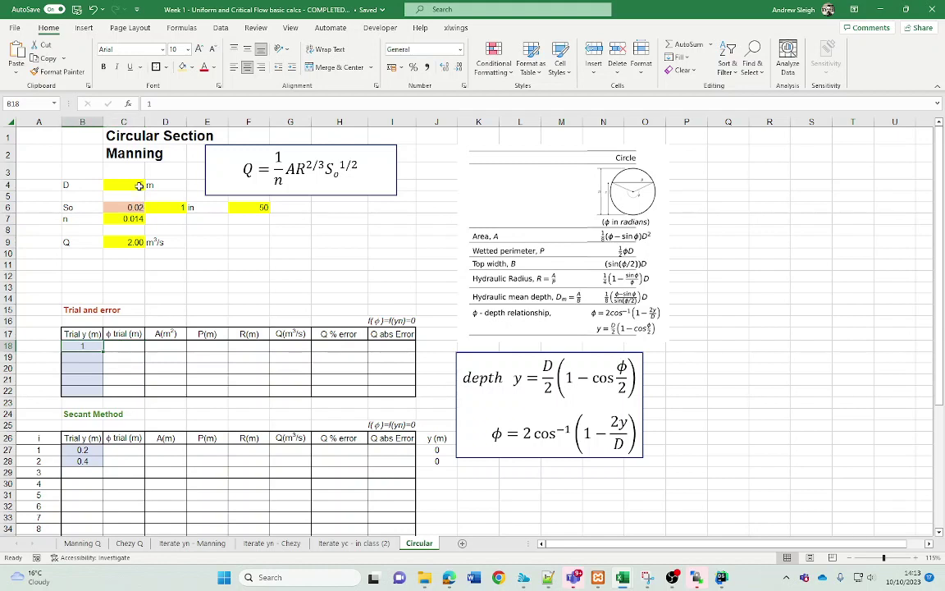
{"action": "left_click", "coordinate": [131, 185]}
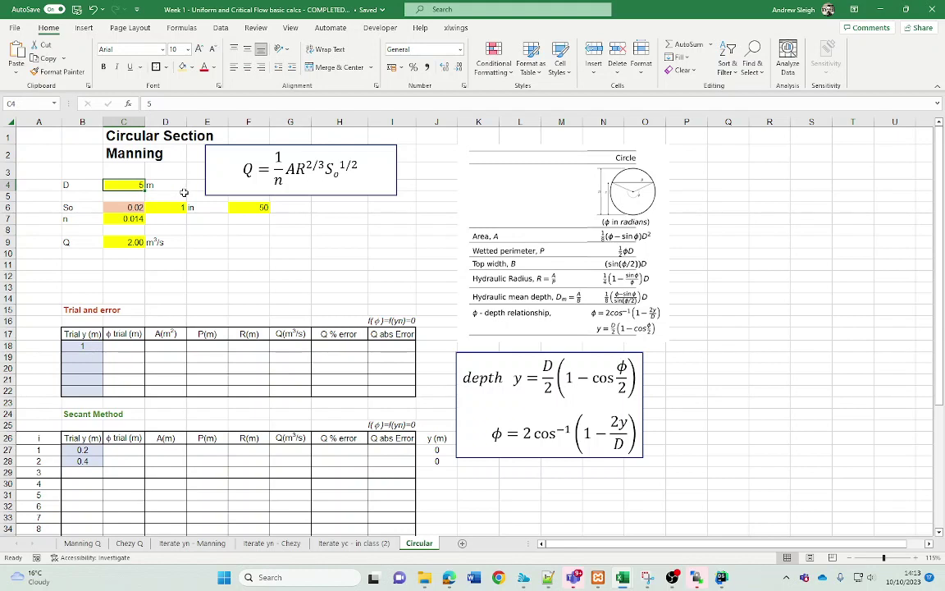
{"action": "left_click", "coordinate": [85, 345]}
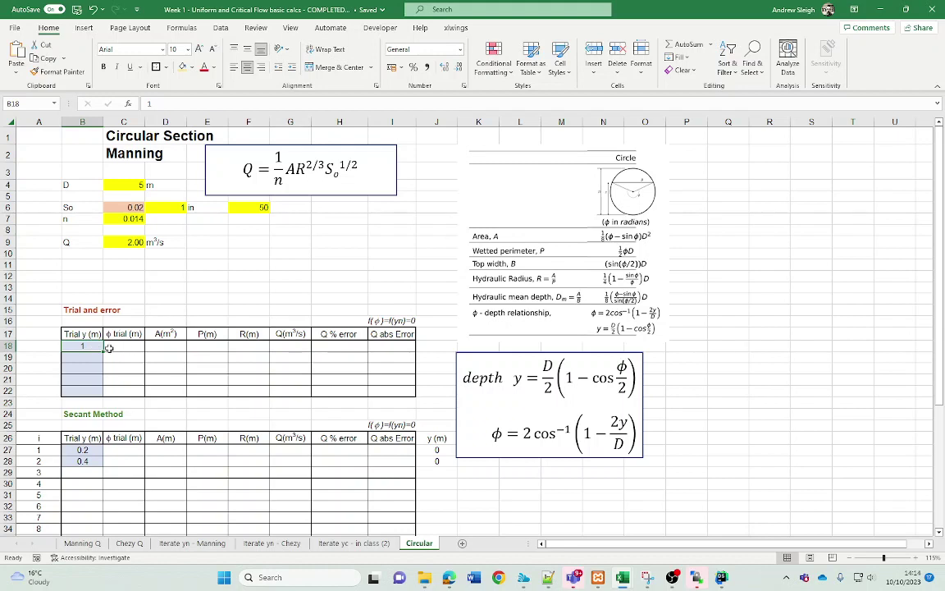
{"action": "left_click", "coordinate": [138, 351]}
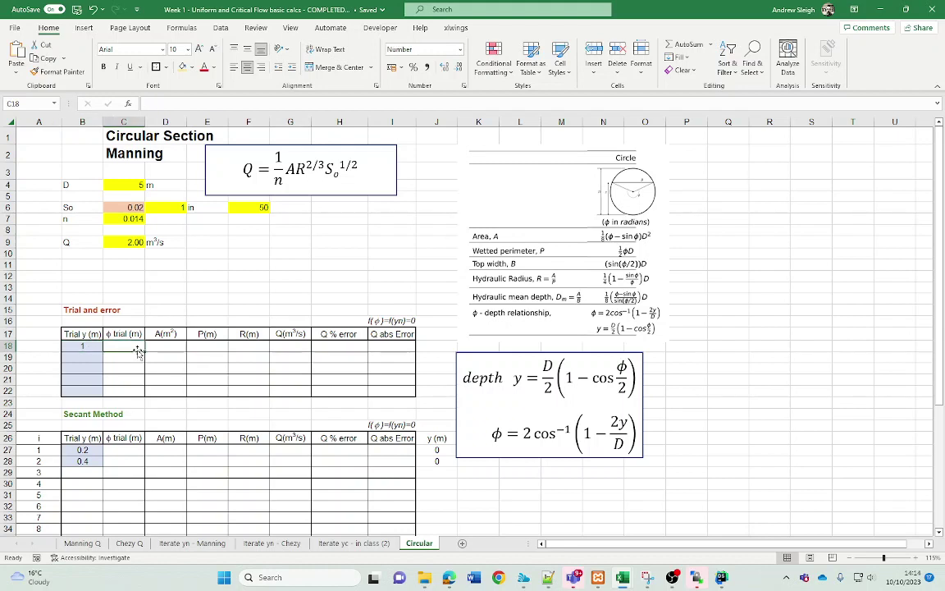
{"action": "left_click", "coordinate": [95, 345]}
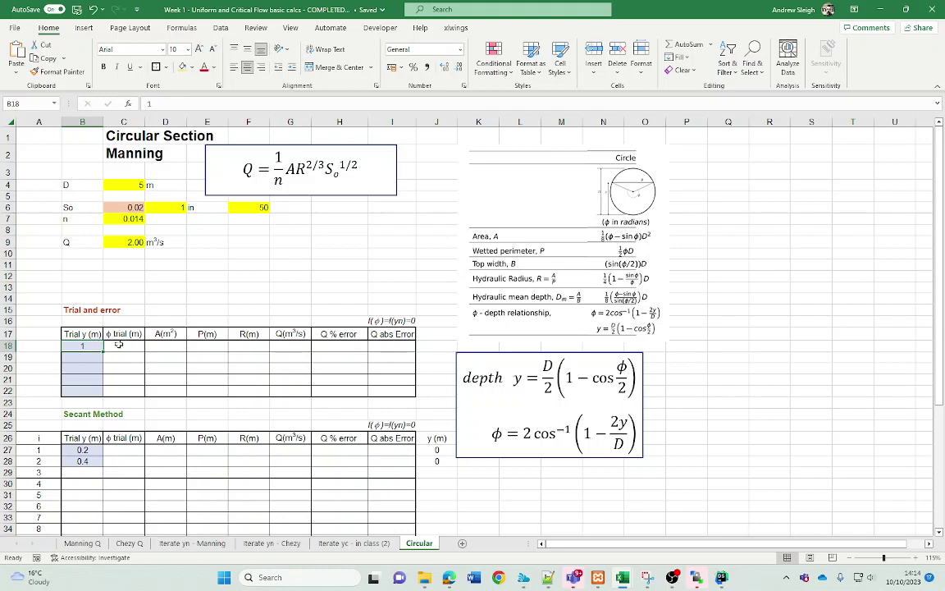
{"action": "left_click", "coordinate": [119, 345]}
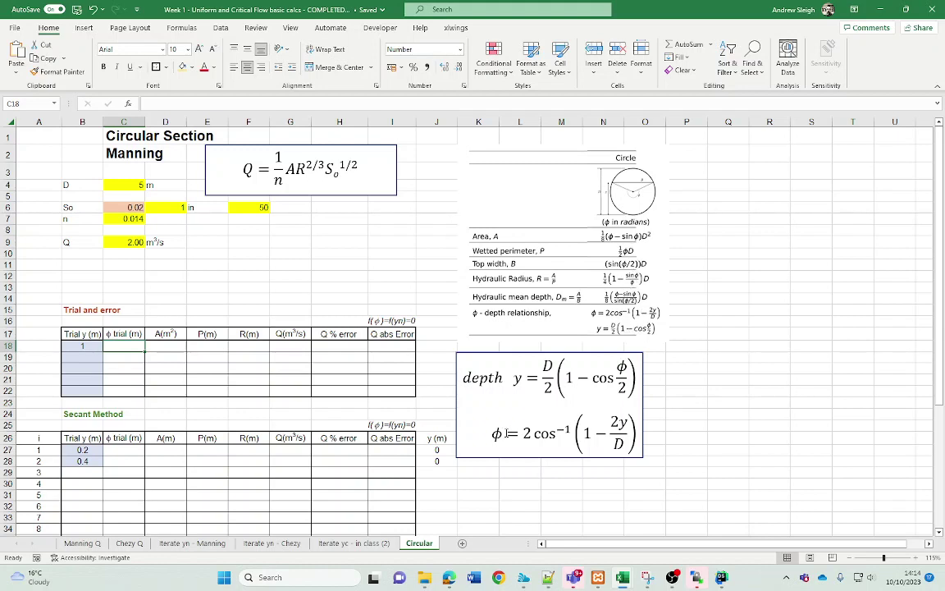
{"action": "left_click", "coordinate": [506, 433]}
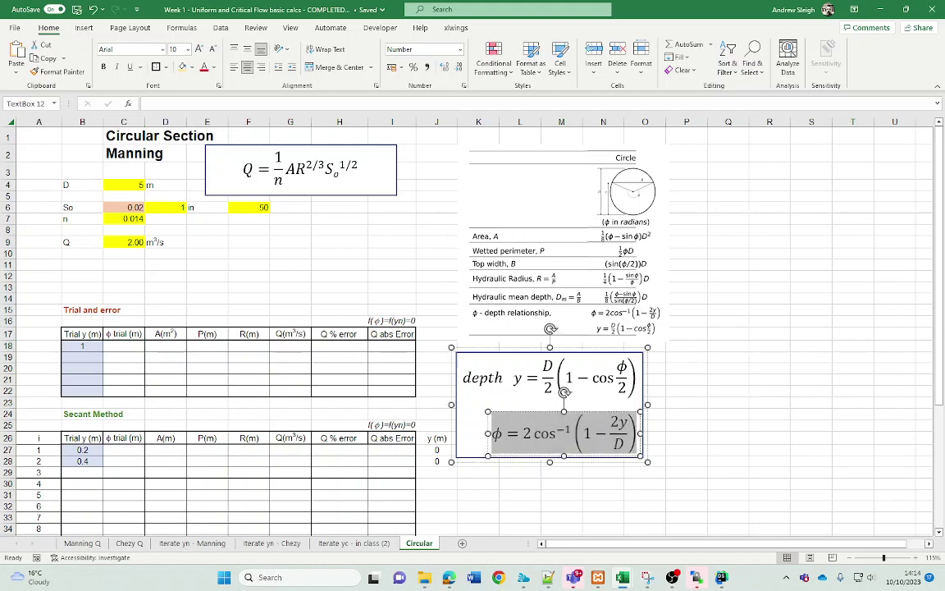
{"action": "left_click", "coordinate": [575, 377]}
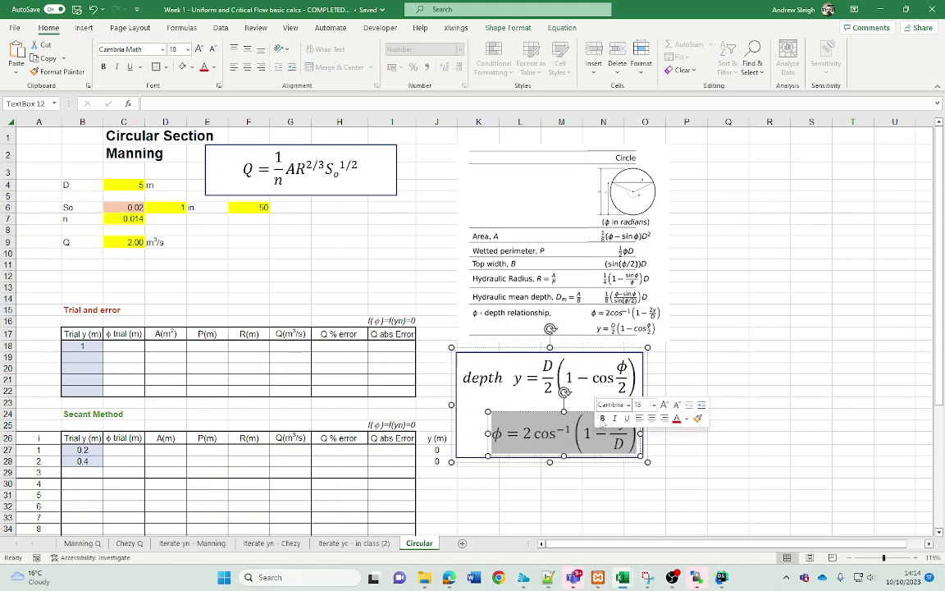
Enter the trial angle formula =2*ACOS(1-2*B18/$C$4) in C18, with an absolute reference to the diameter.
{"action": "left_click", "coordinate": [122, 348]}
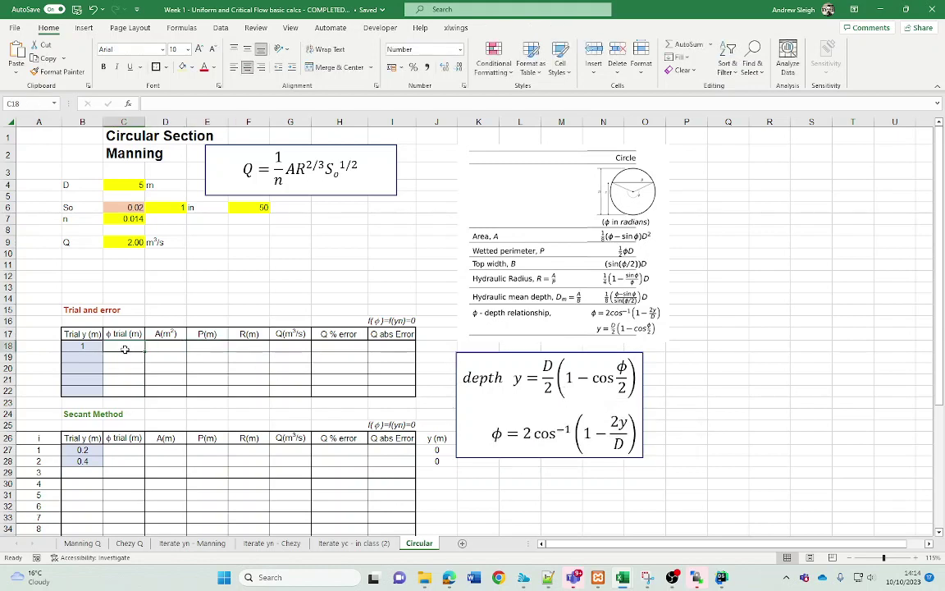
{"action": "type", "text": "="}
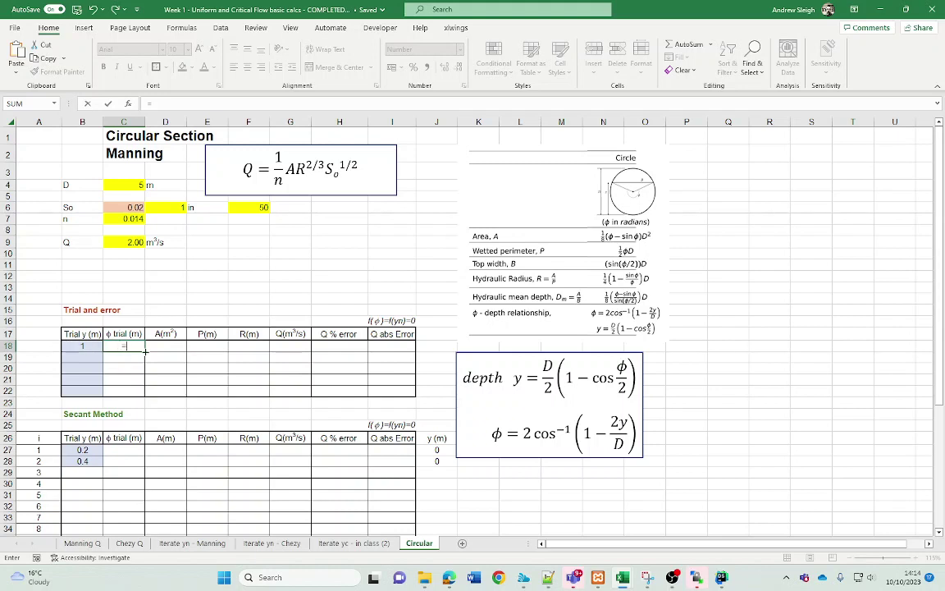
{"action": "type", "text": "2*acso"}
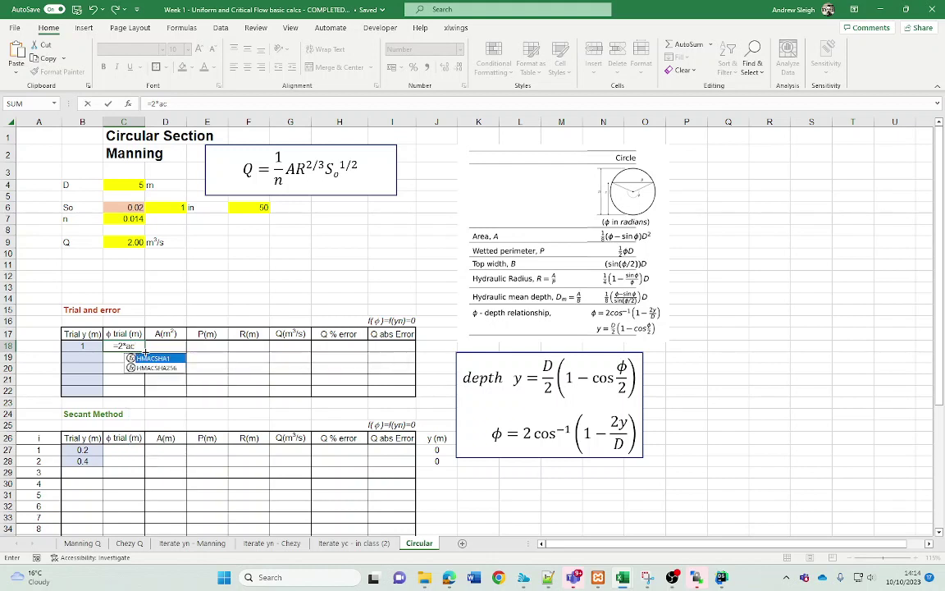
{"action": "key", "text": "BackSpace"}
{"action": "key", "text": "BackSpace"}
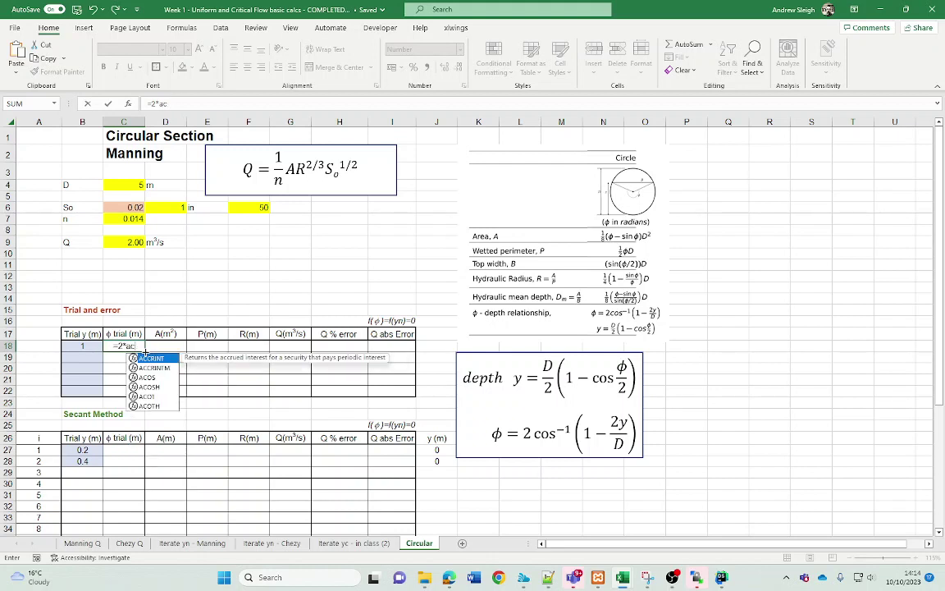
{"action": "type", "text": "os"}
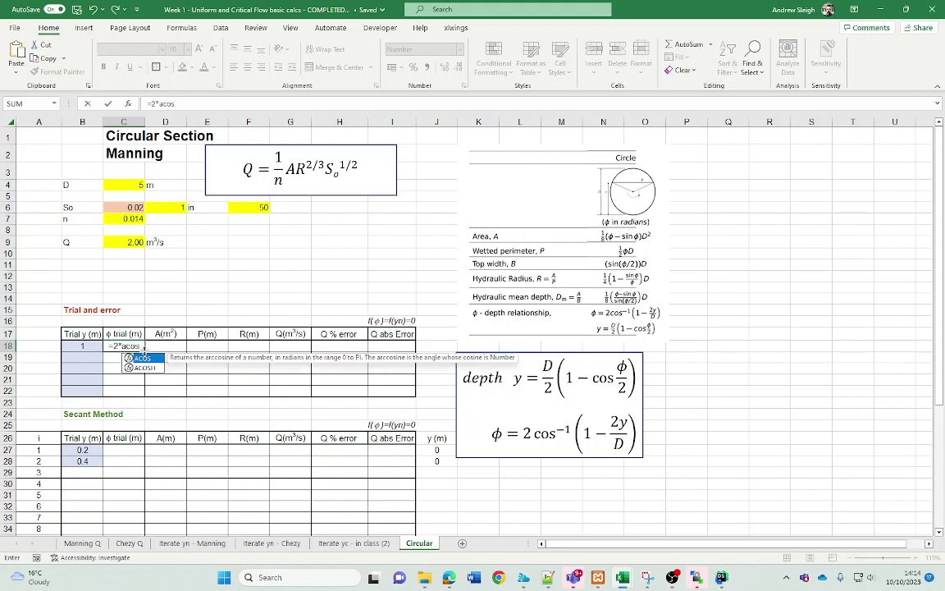
{"action": "type", "text": "("}
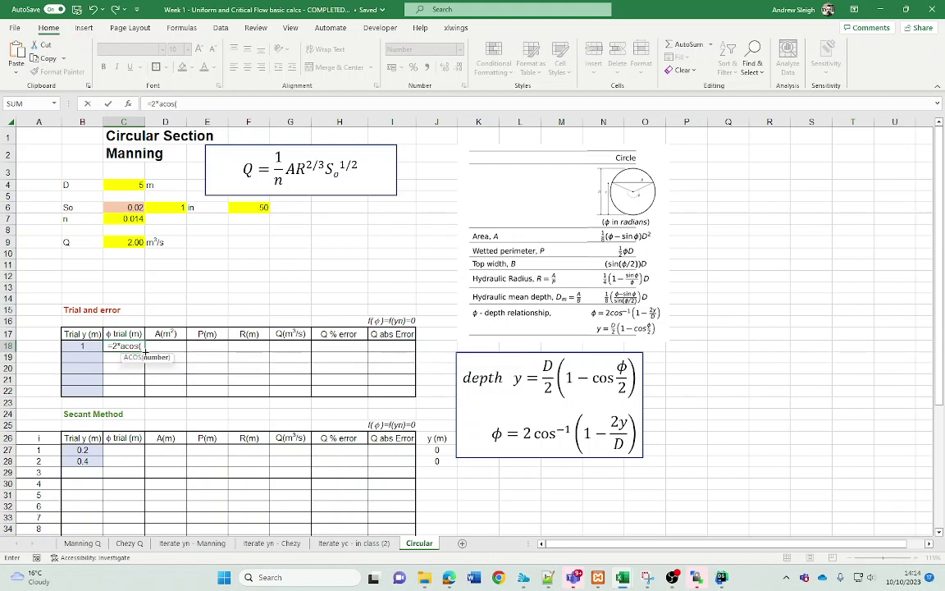
{"action": "type", "text": "1-"}
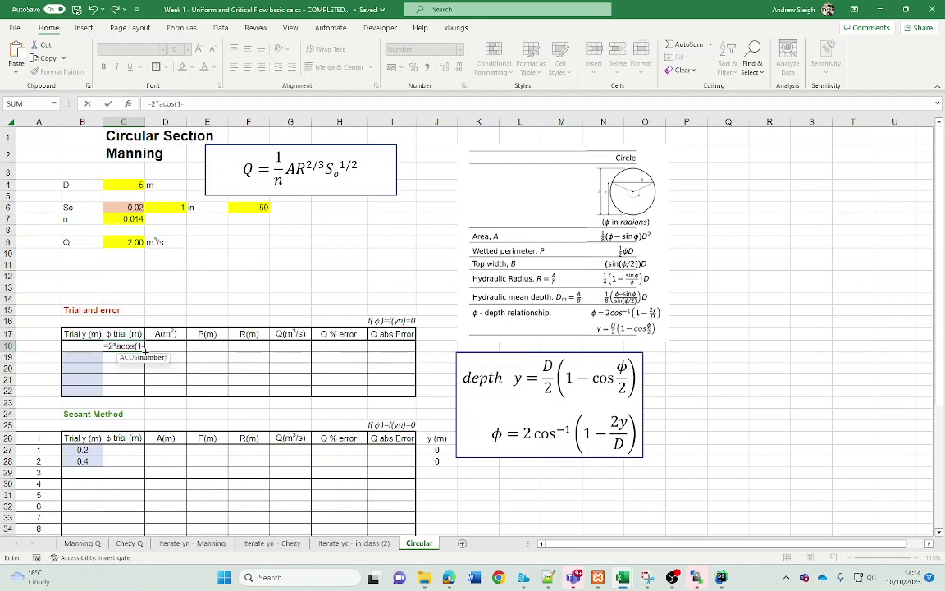
{"action": "type", "text": "2"}
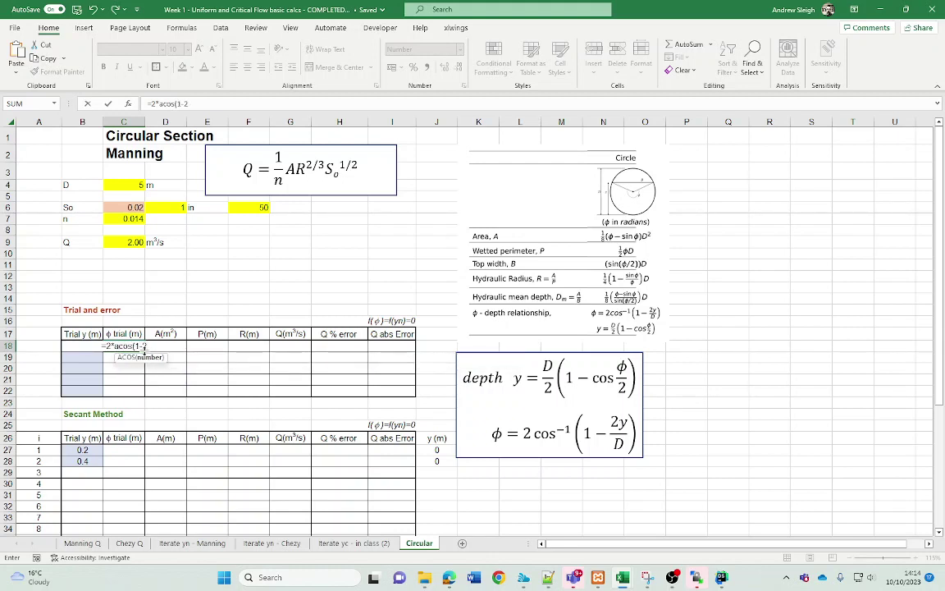
{"action": "type", "text": "*"}
{"action": "key", "text": "F2"}
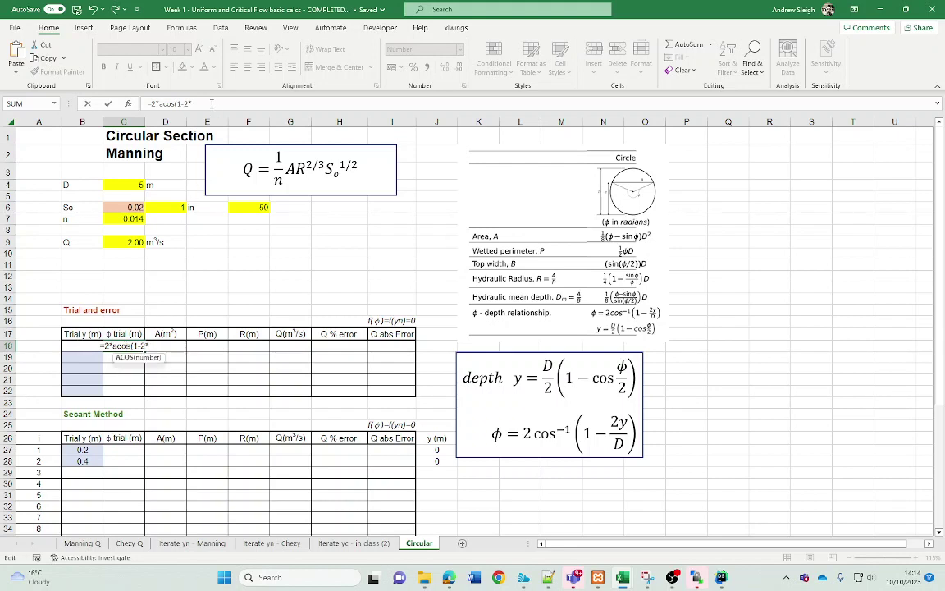
{"action": "left_click", "coordinate": [211, 103]}
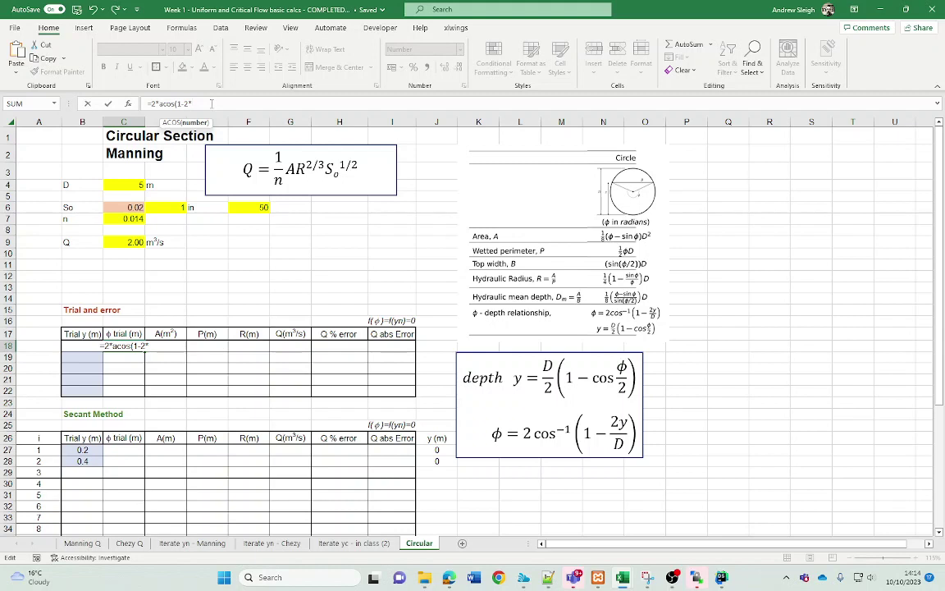
{"action": "type", "text": "b18"}
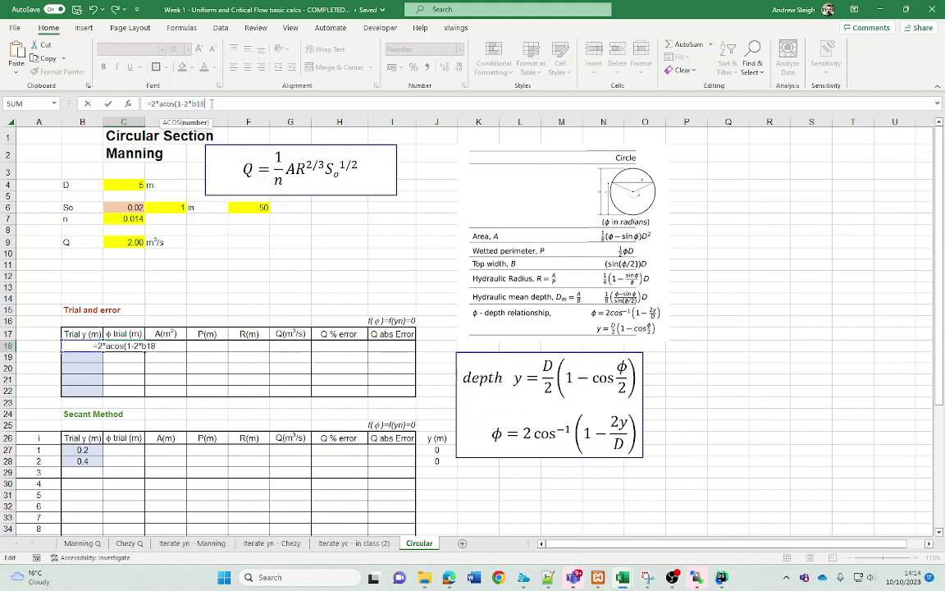
{"action": "type", "text": "/"}
{"action": "left_click", "coordinate": [132, 185]}
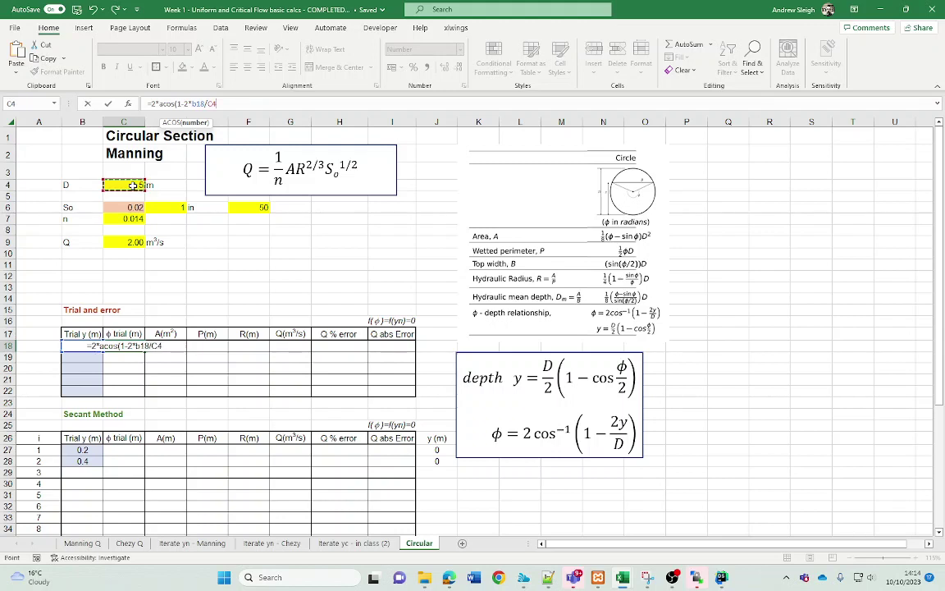
{"action": "key", "text": "F4"}
{"action": "type", "text": ")"}
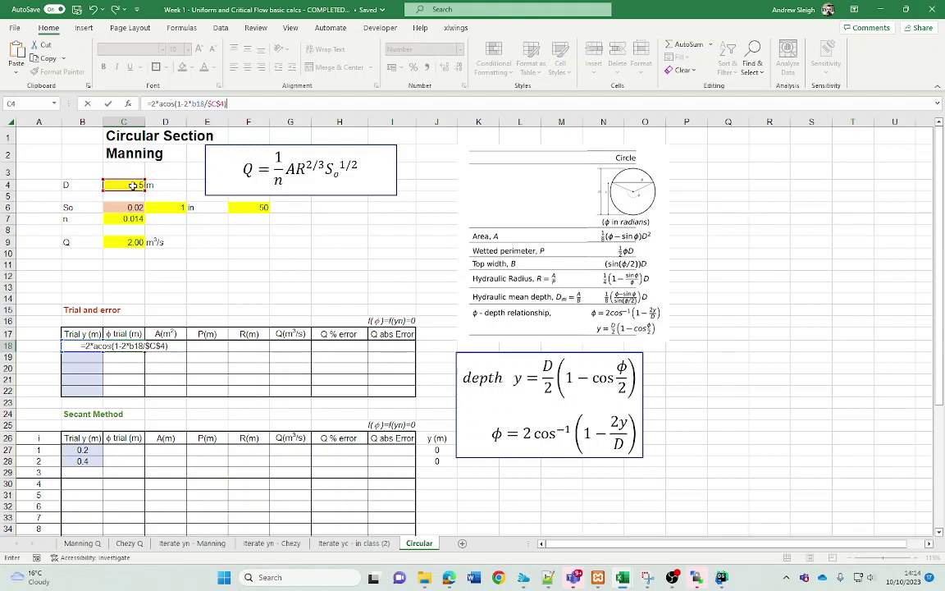
{"action": "key", "text": "Return"}
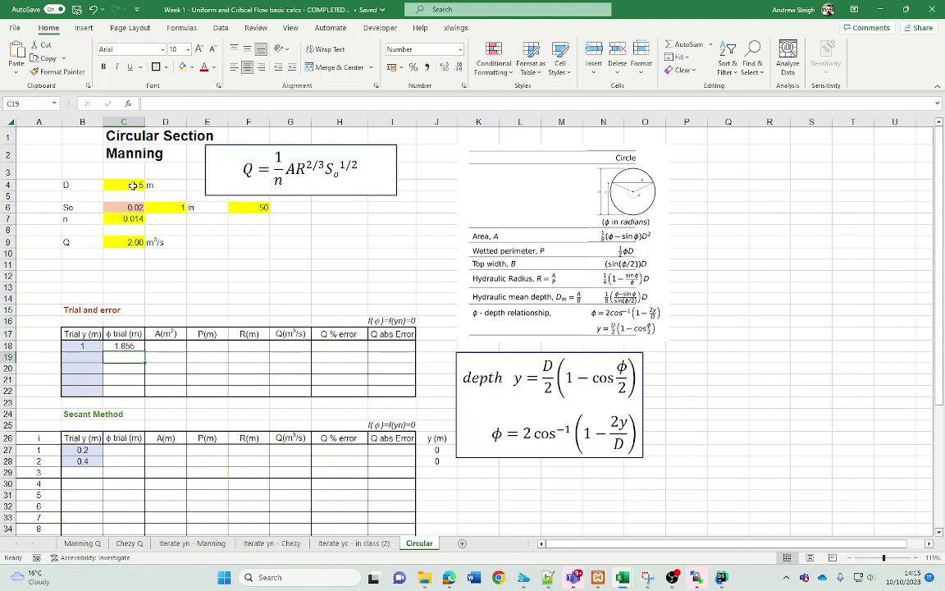
Change the unit in the φ trial header in C17 to (rads) and widen column C to fit it.
{"action": "left_click", "coordinate": [138, 334]}
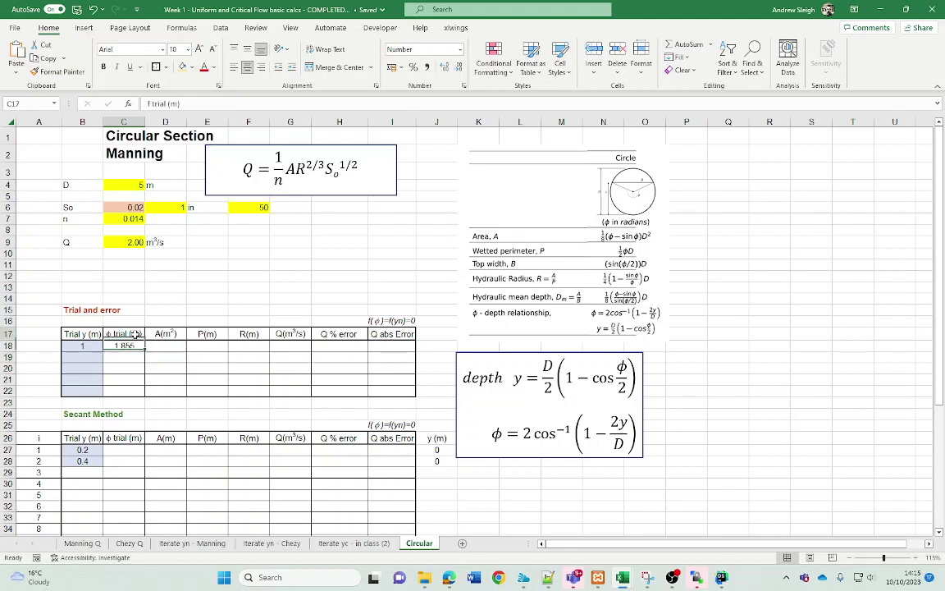
{"action": "double_click", "coordinate": [139, 334]}
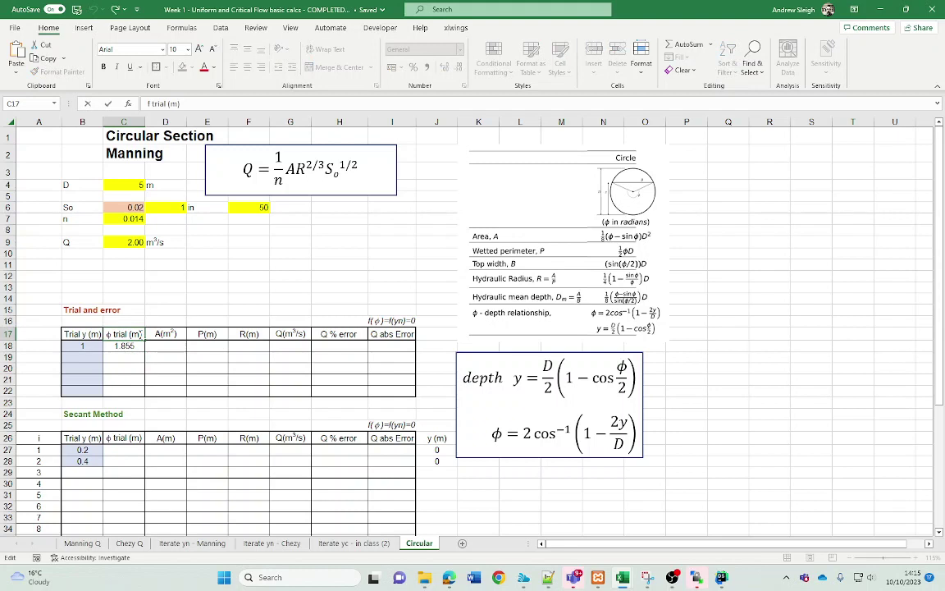
{"action": "key", "text": "BackSpace"}
{"action": "key", "text": "BackSpace"}
{"action": "type", "text": "rads)"}
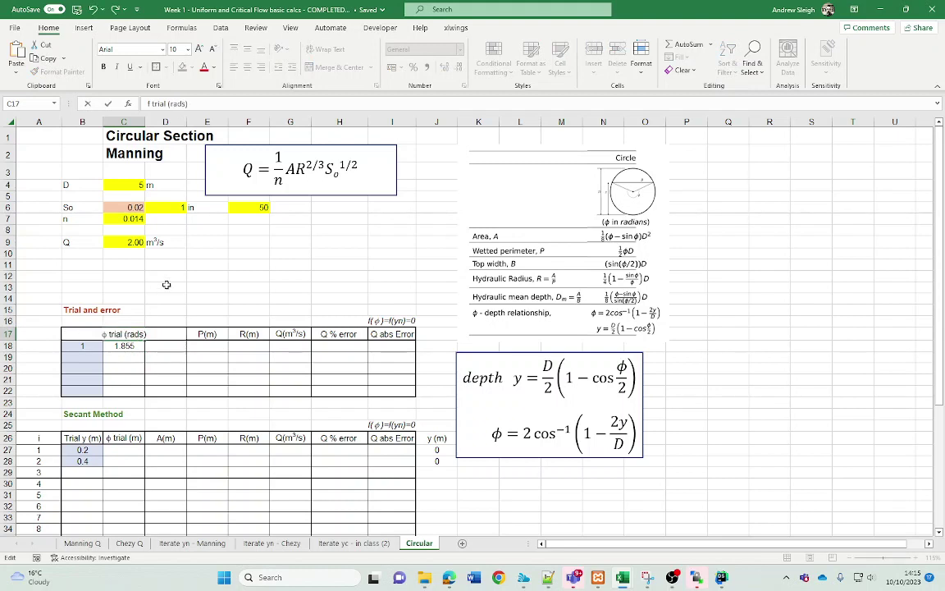
{"action": "key", "text": "Return"}
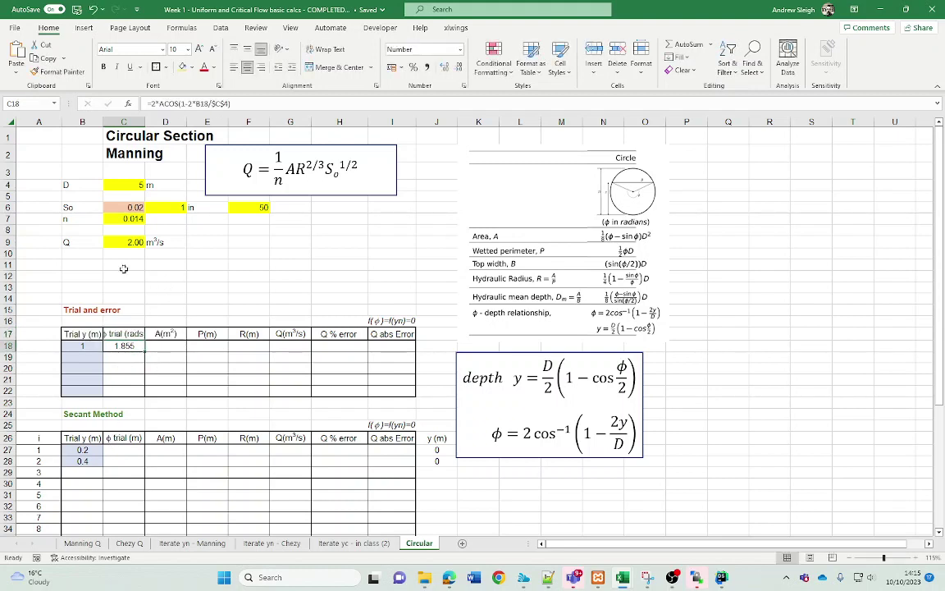
{"action": "left_click_drag", "start_coordinate": [145, 121], "coordinate": [151, 121]}
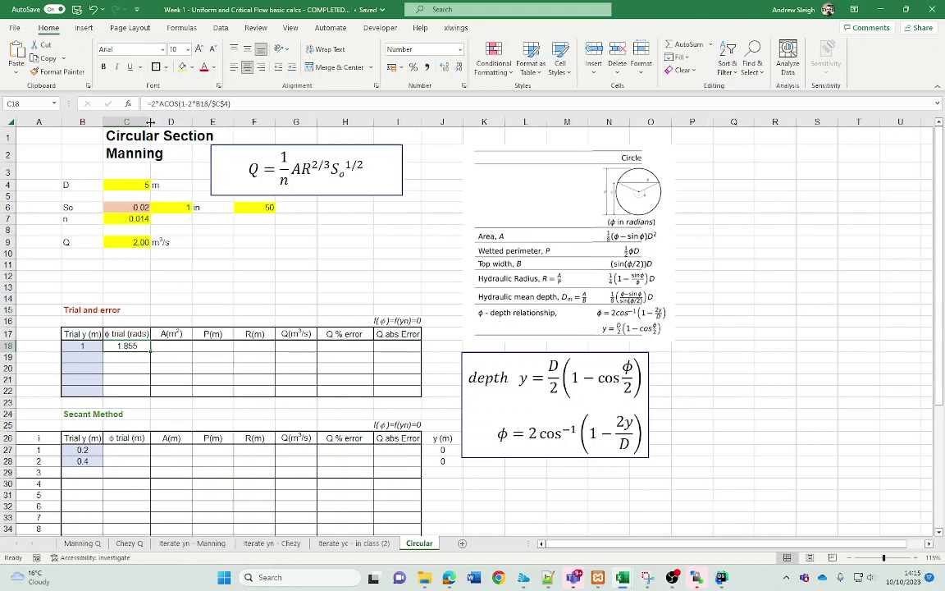
Copy the φ trial (rads) header from C17 to the Secant Method table's header in C26.
{"action": "left_click", "coordinate": [130, 335]}
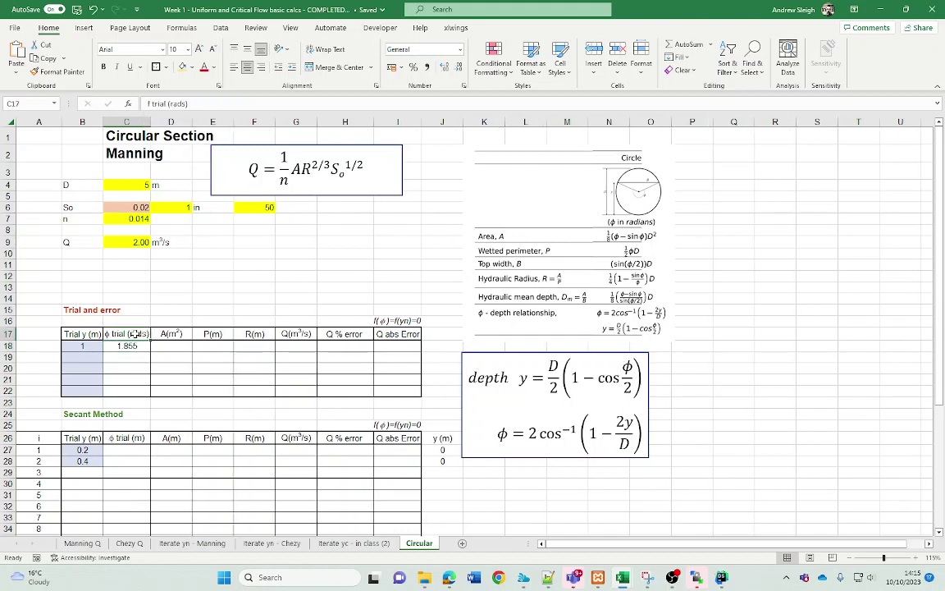
{"action": "key", "text": "ctrl+c"}
{"action": "left_click", "coordinate": [131, 439]}
{"action": "key", "text": "ctrl+v"}
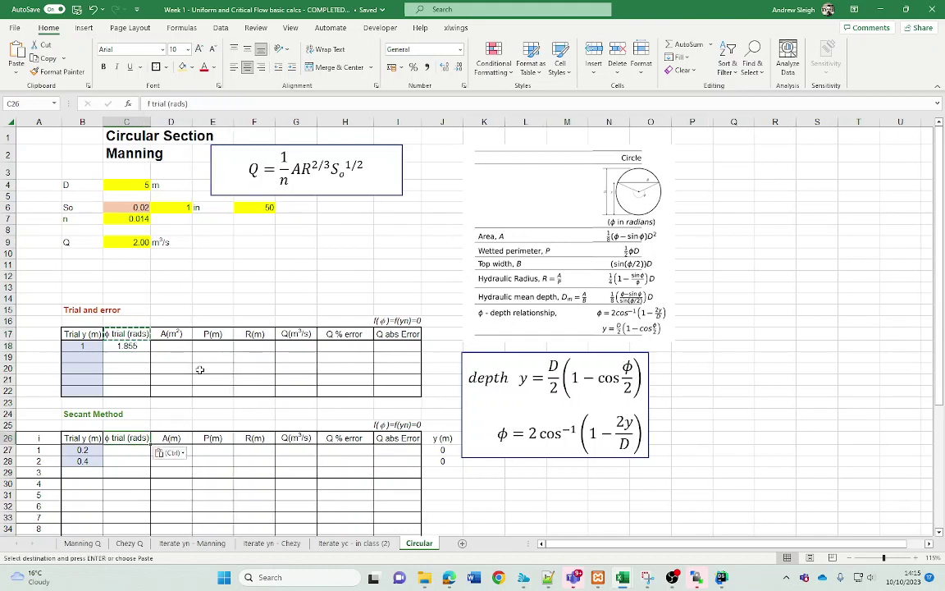
Enter the flow area formula =(C18-SIN(C18))*$C$4^2/8 in D18 for the first trial.
{"action": "left_click", "coordinate": [179, 344]}
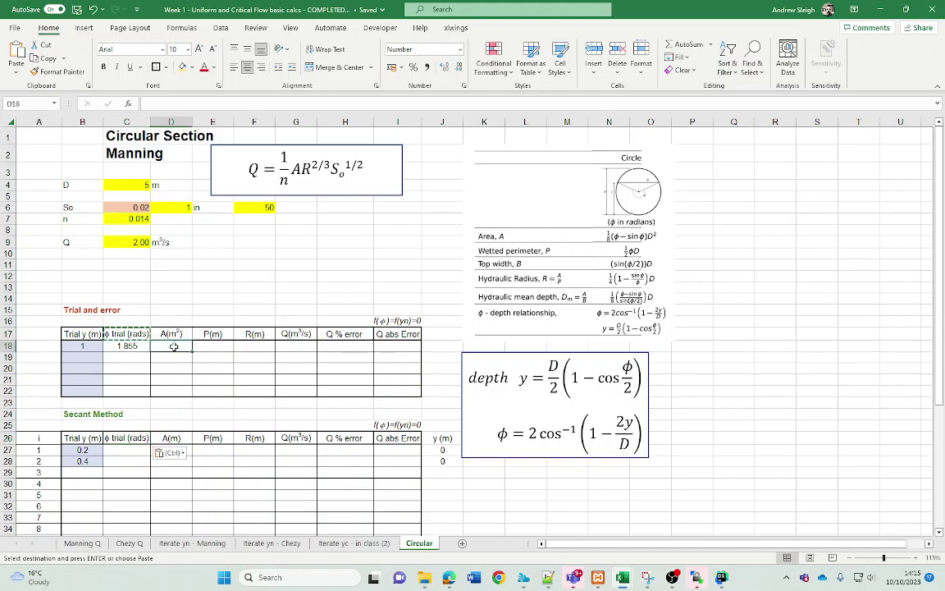
{"action": "type", "text": "=("}
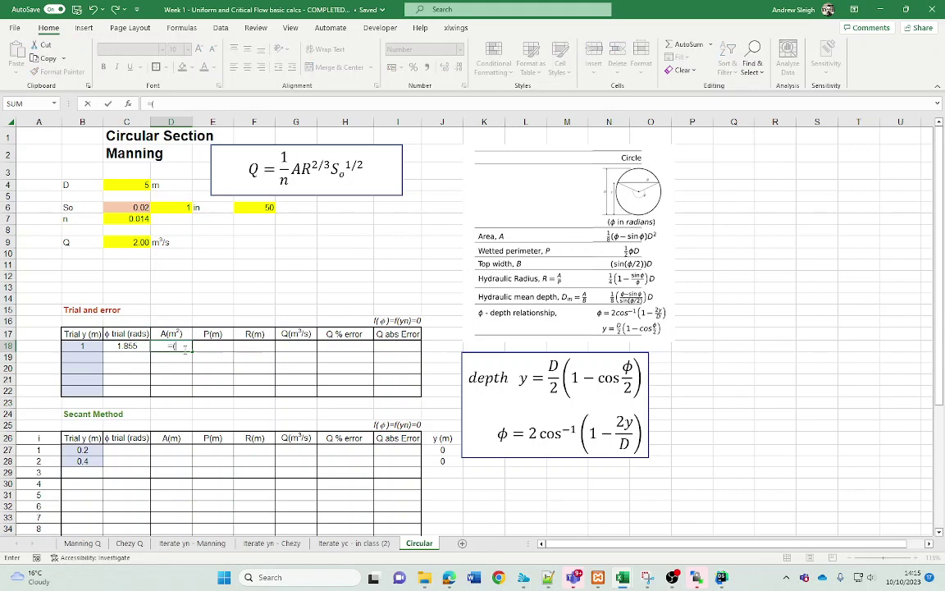
{"action": "left_click", "coordinate": [123, 345]}
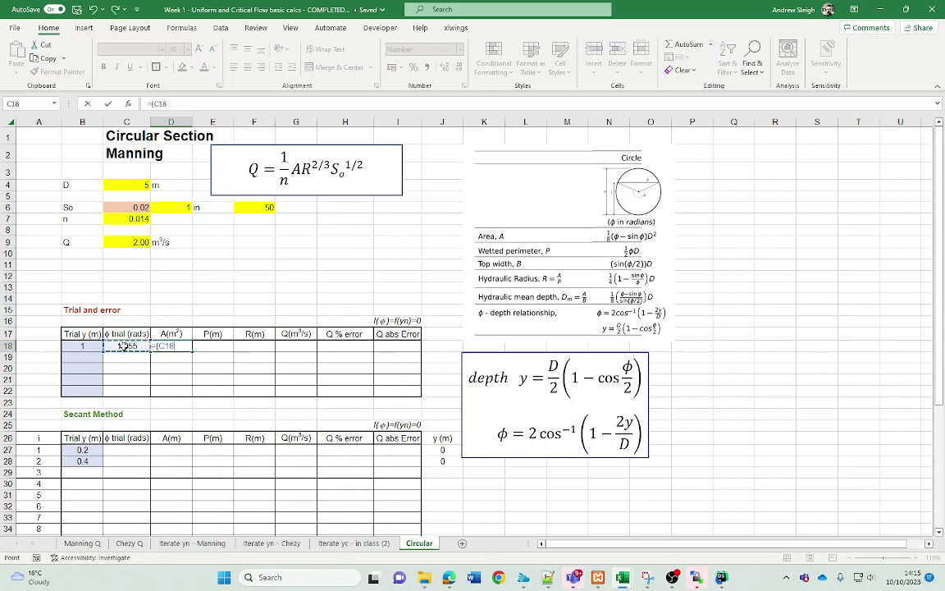
{"action": "type", "text": "-sin"}
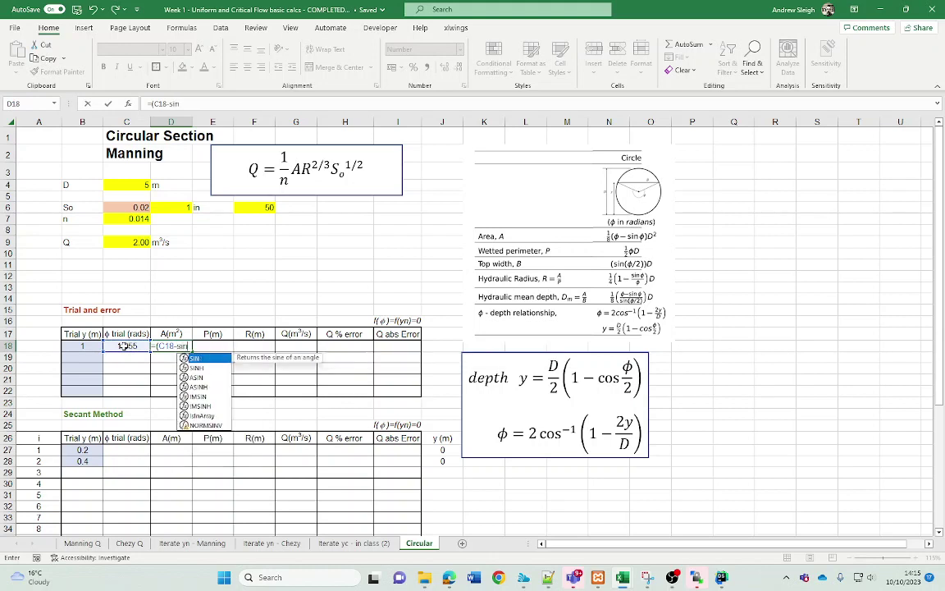
{"action": "type", "text": "("}
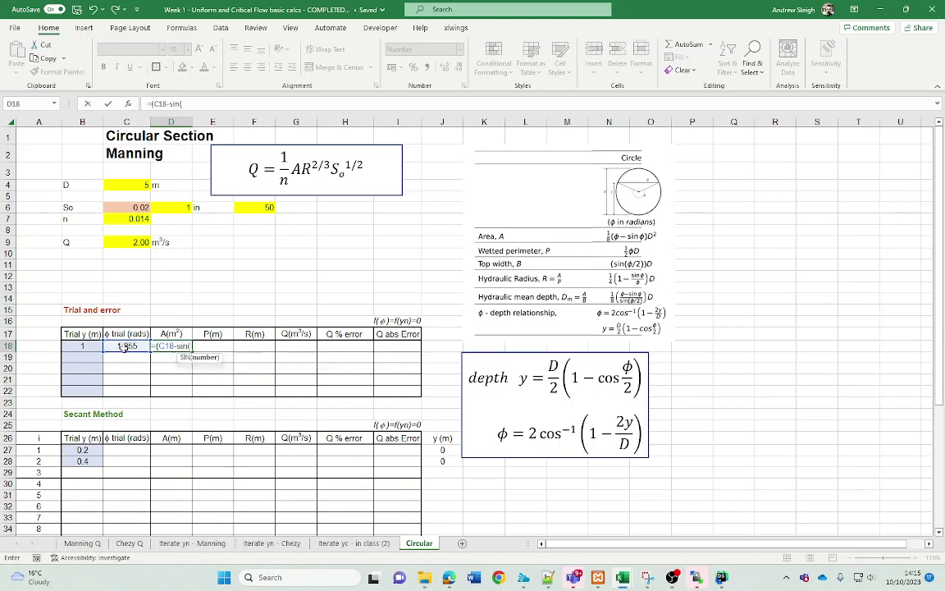
{"action": "left_click", "coordinate": [123, 346]}
{"action": "type", "text": ")"}
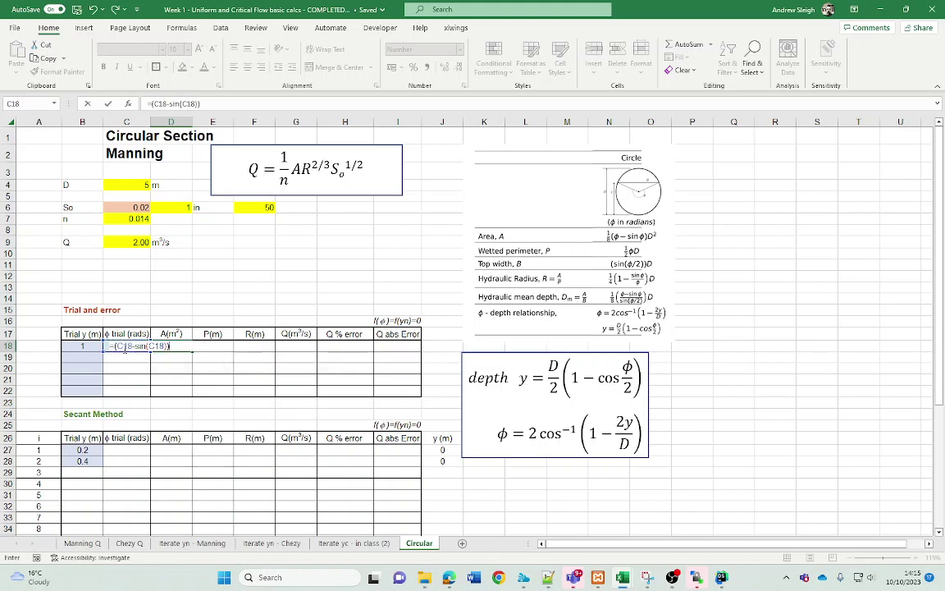
{"action": "type", "text": ")*"}
{"action": "left_click", "coordinate": [131, 185]}
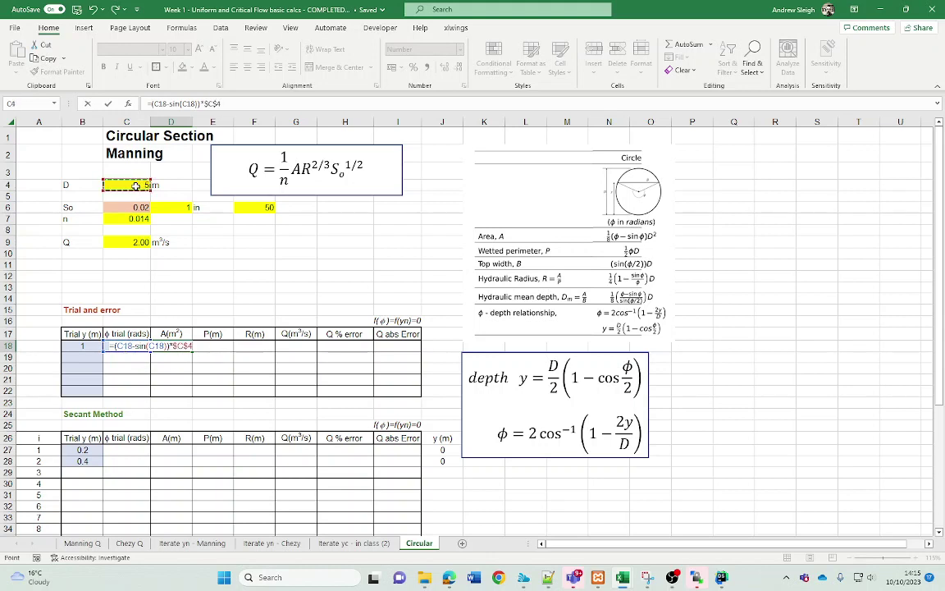
{"action": "key", "text": "F4"}
{"action": "type", "text": "^2/8"}
{"action": "key", "text": "Tab"}
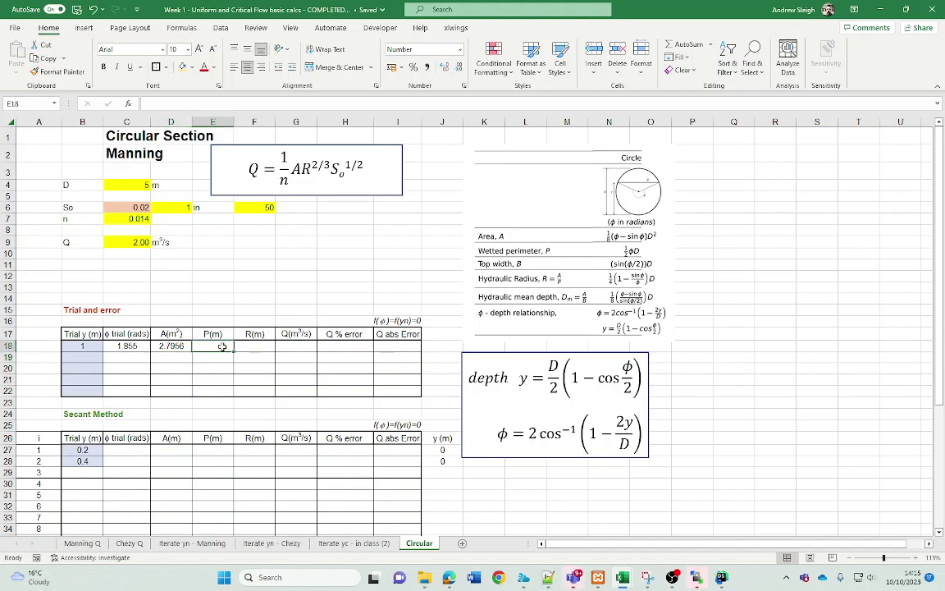
Enter the wetted perimeter formula =C18*$C$4/2 in E18, with an absolute reference to the diameter.
{"action": "type", "text": "="}
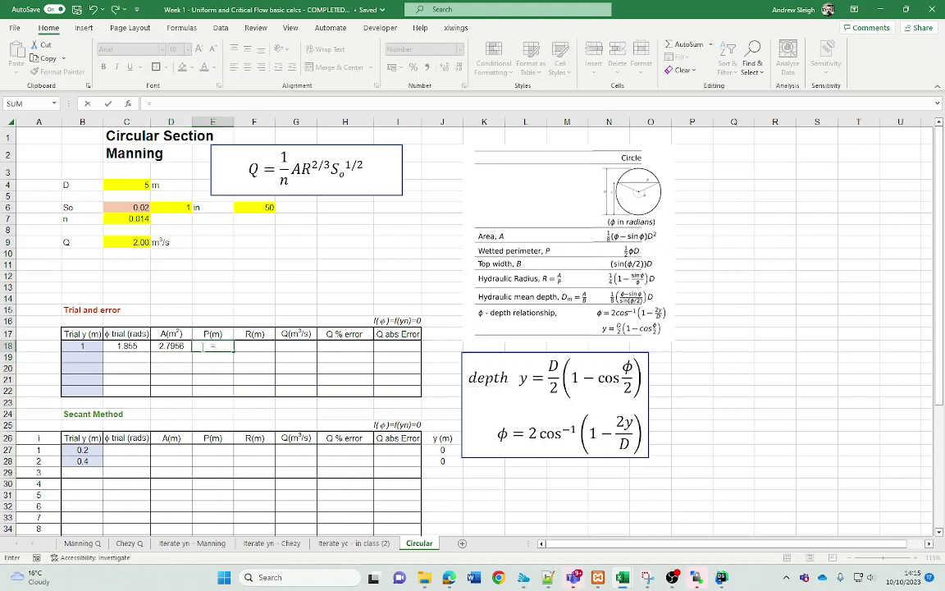
{"action": "left_click", "coordinate": [127, 345]}
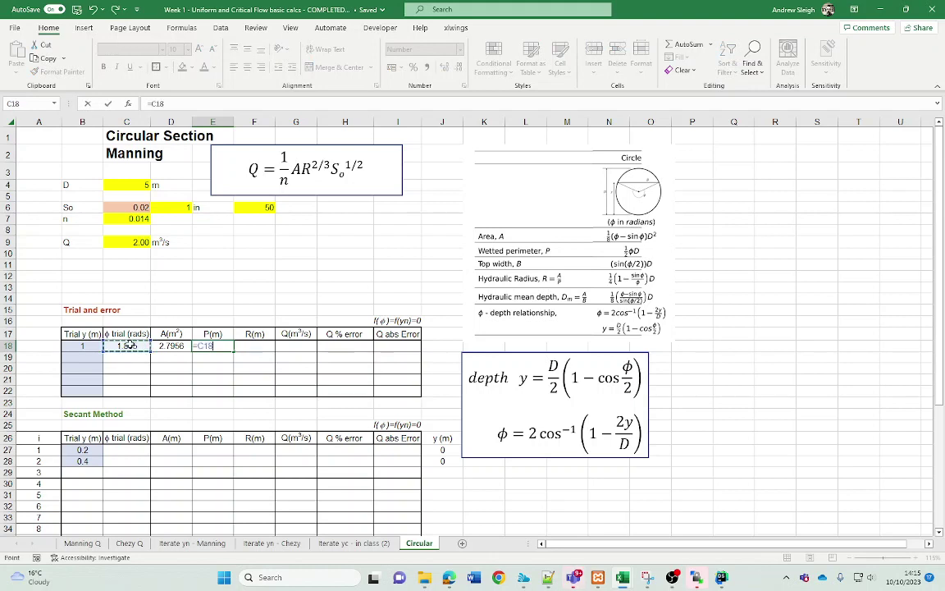
{"action": "type", "text": "*"}
{"action": "left_click", "coordinate": [136, 185]}
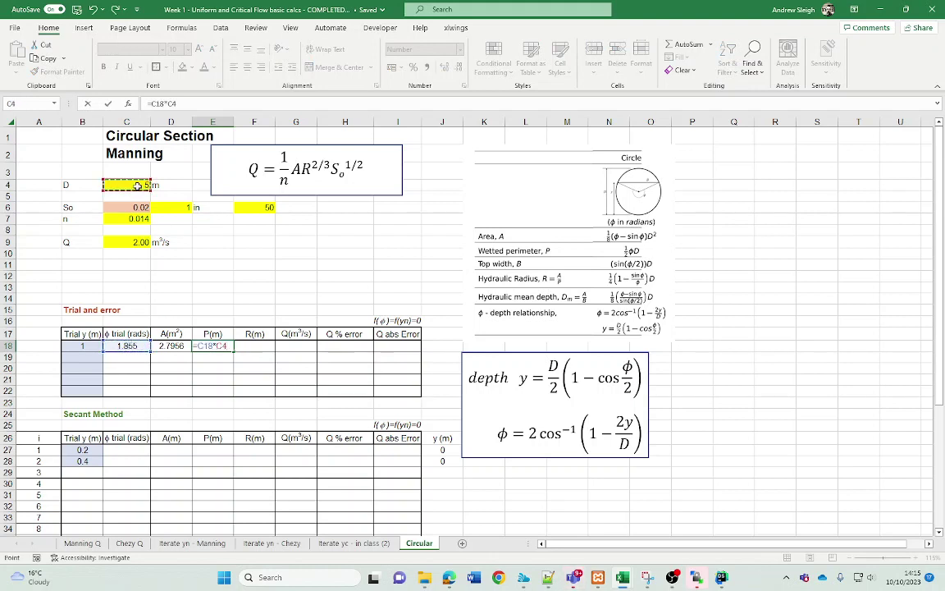
{"action": "key", "text": "F4"}
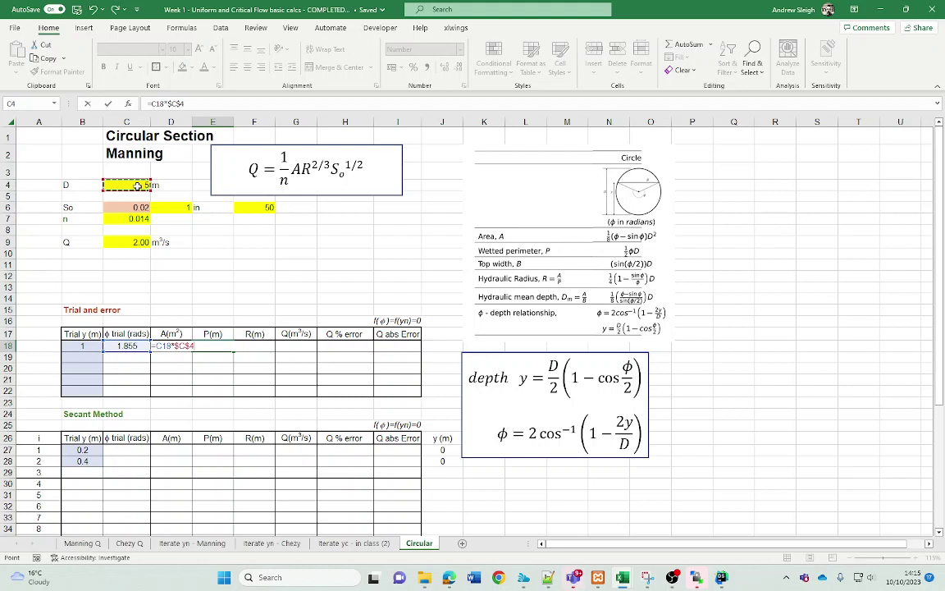
{"action": "type", "text": "/2"}
{"action": "key", "text": "Return"}
Enter the hydraulic radius formula =D18/E18 in F18, dividing the area by the wetted perimeter.
{"action": "left_click", "coordinate": [256, 345]}
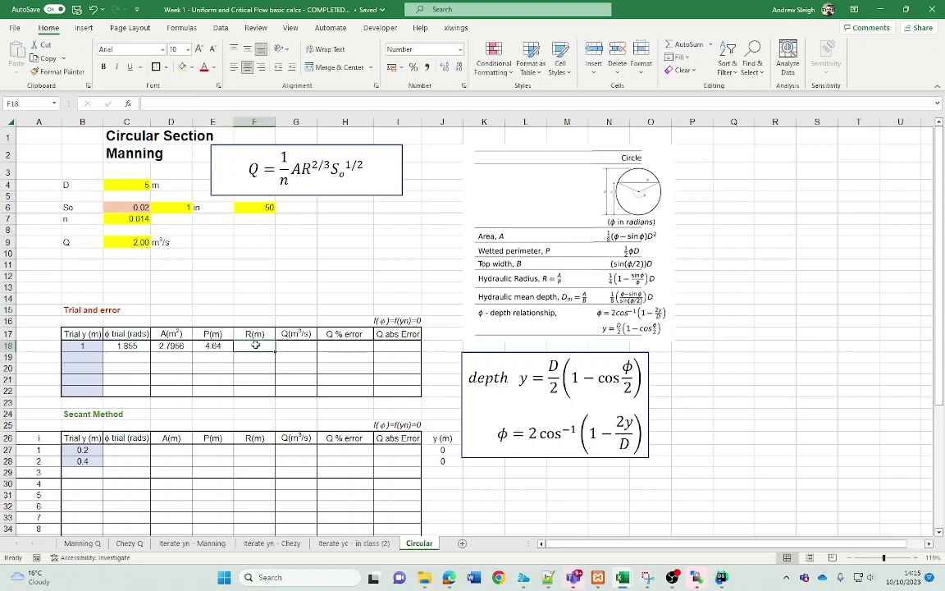
{"action": "type", "text": "="}
{"action": "left_click", "coordinate": [174, 345]}
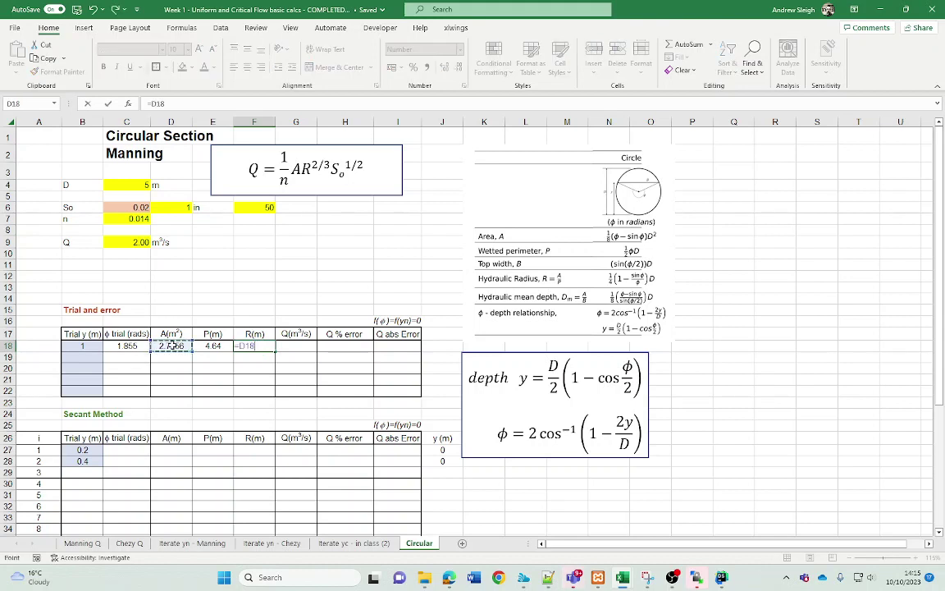
{"action": "type", "text": "/"}
{"action": "left_click", "coordinate": [212, 345]}
{"action": "key", "text": "Return"}
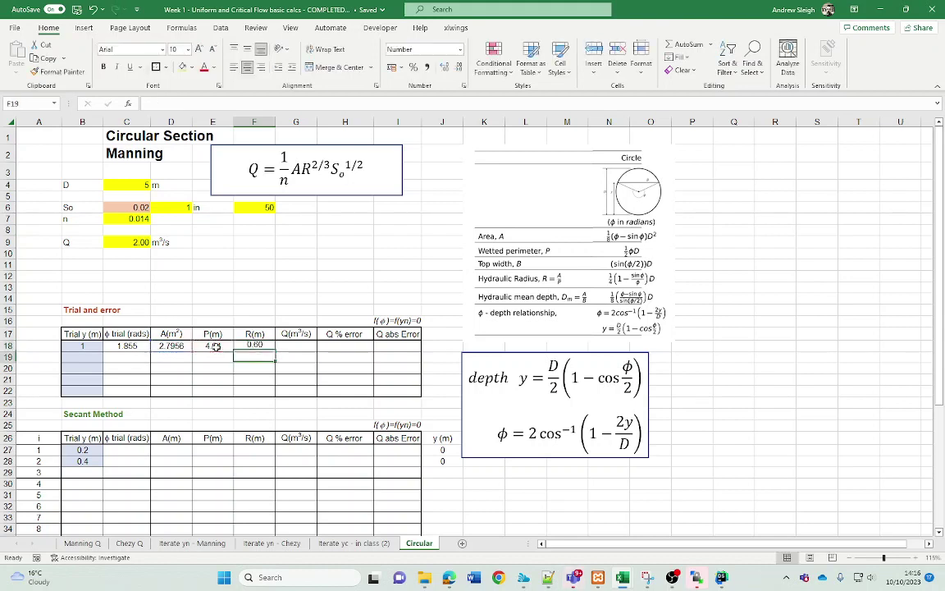
Enter the Manning discharge formula =(1/$C$7)*D18*F18^(2/3)*$C$6^0.5 in G18, with absolute references to n and the slope.
{"action": "left_click", "coordinate": [290, 346]}
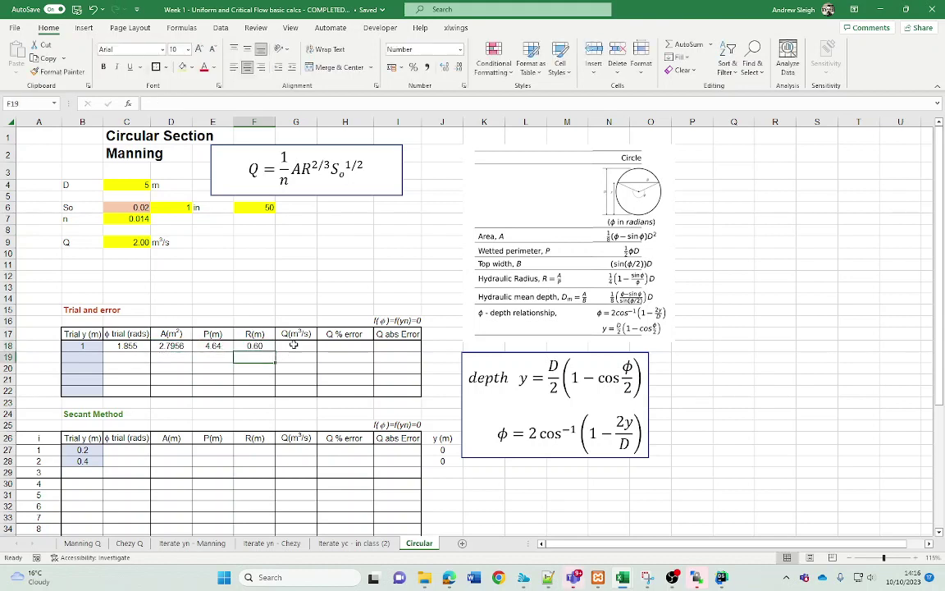
{"action": "left_click", "coordinate": [279, 178]}
{"action": "left_click", "coordinate": [320, 241]}
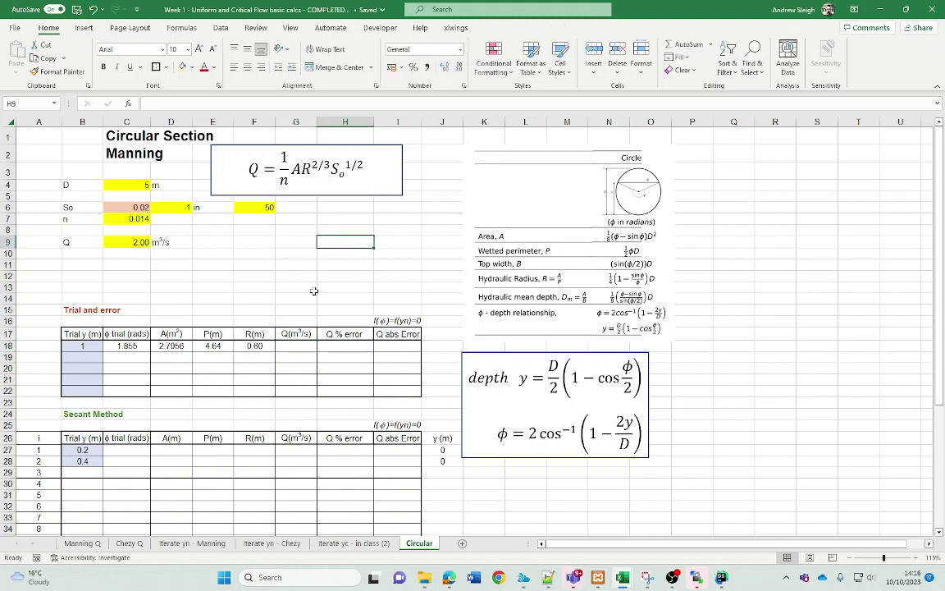
{"action": "left_click", "coordinate": [300, 346]}
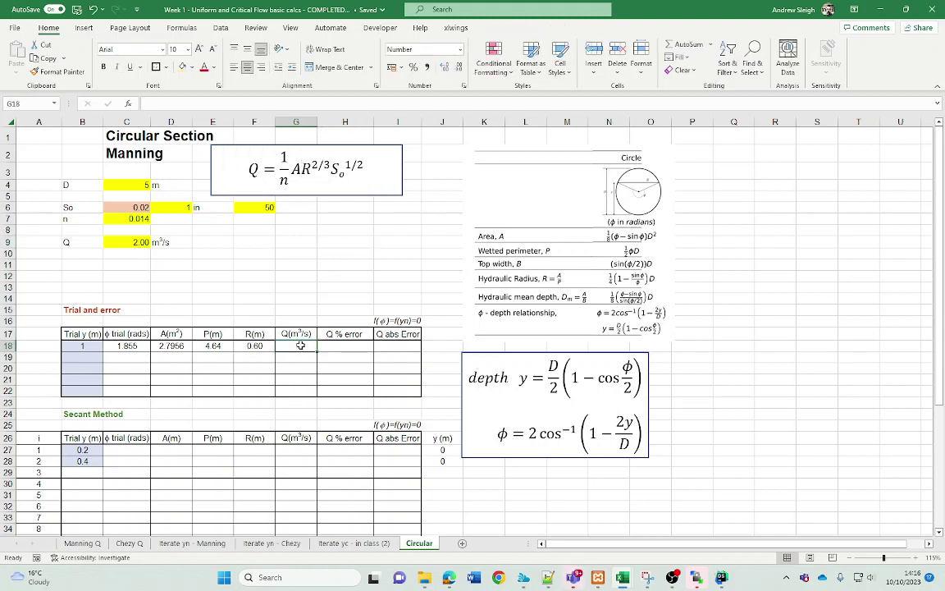
{"action": "type", "text": "=(1"}
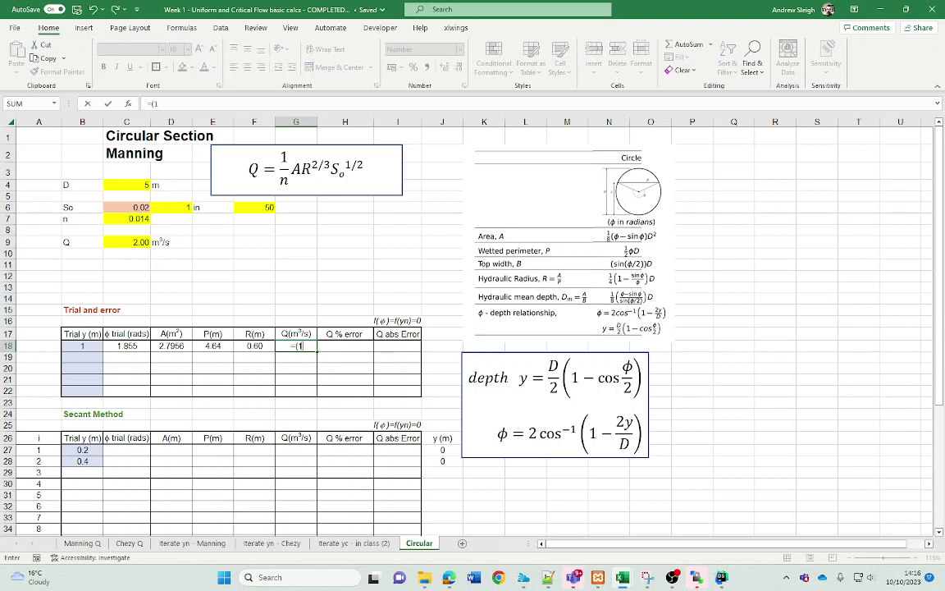
{"action": "type", "text": "/"}
{"action": "left_click", "coordinate": [124, 220]}
{"action": "key", "text": "F4"}
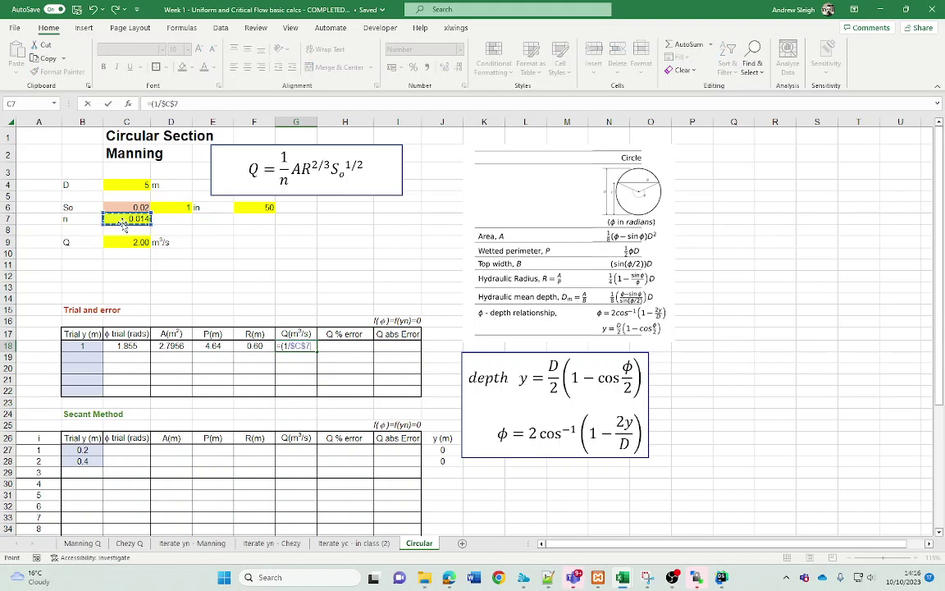
{"action": "type", "text": ")*"}
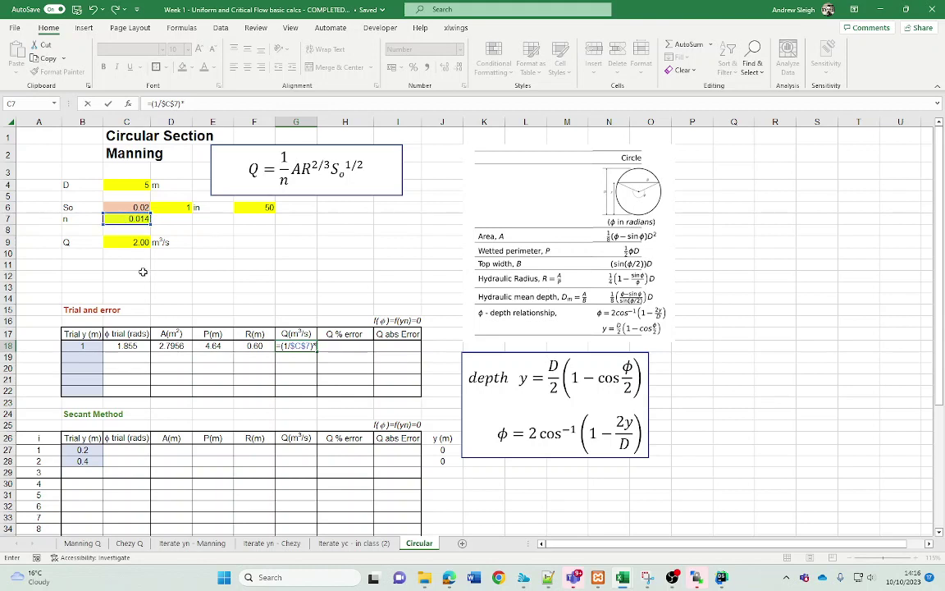
{"action": "left_click", "coordinate": [169, 347]}
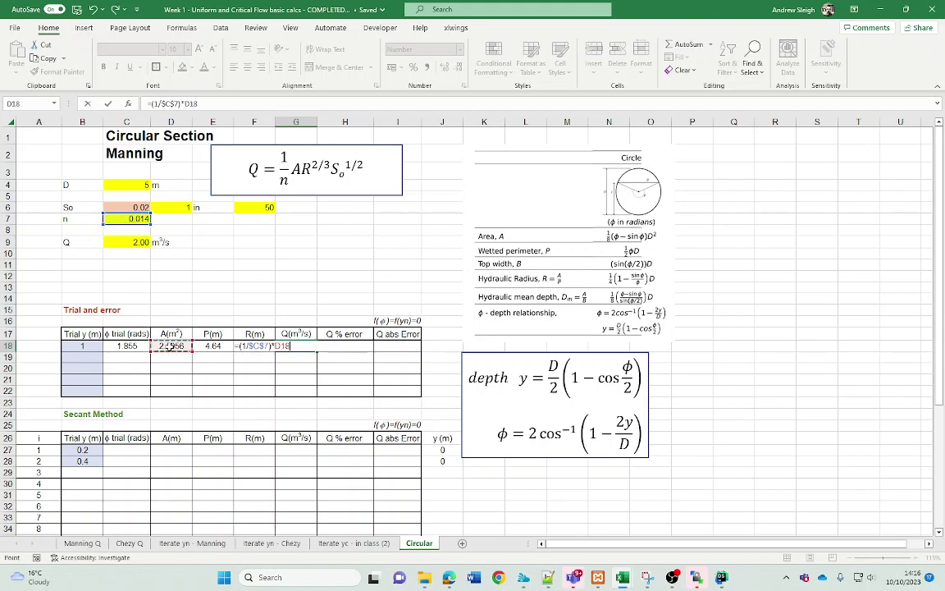
{"action": "type", "text": "*"}
{"action": "type", "text": "f18"}
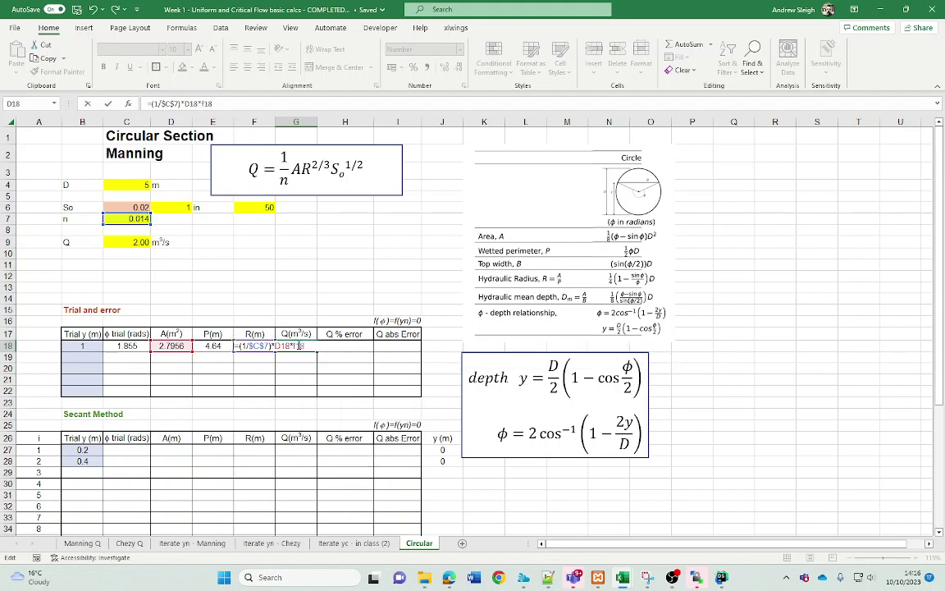
{"action": "type", "text": "^(2/3)*"}
{"action": "left_click", "coordinate": [139, 207]}
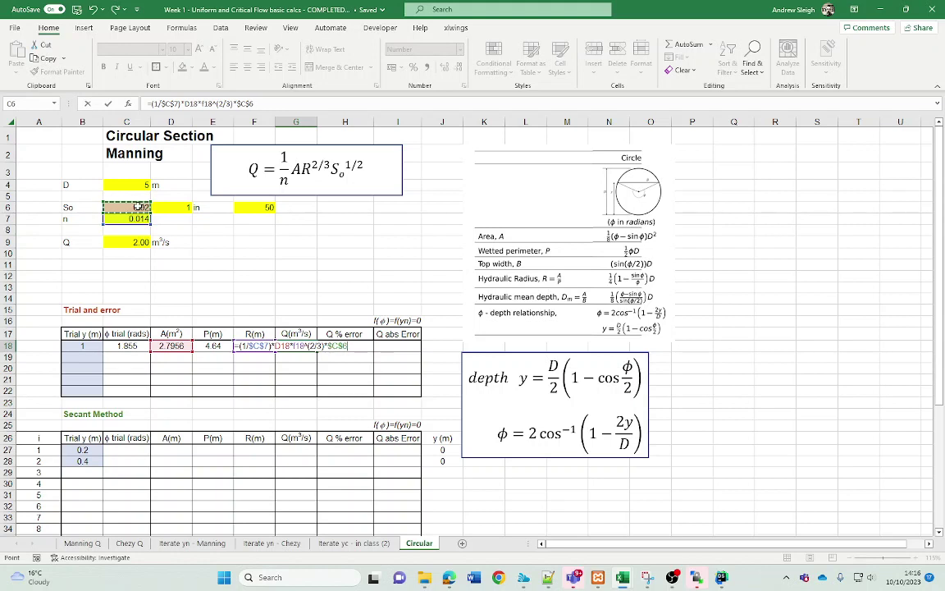
{"action": "type", "text": "^0.5"}
{"action": "key", "text": "Return"}
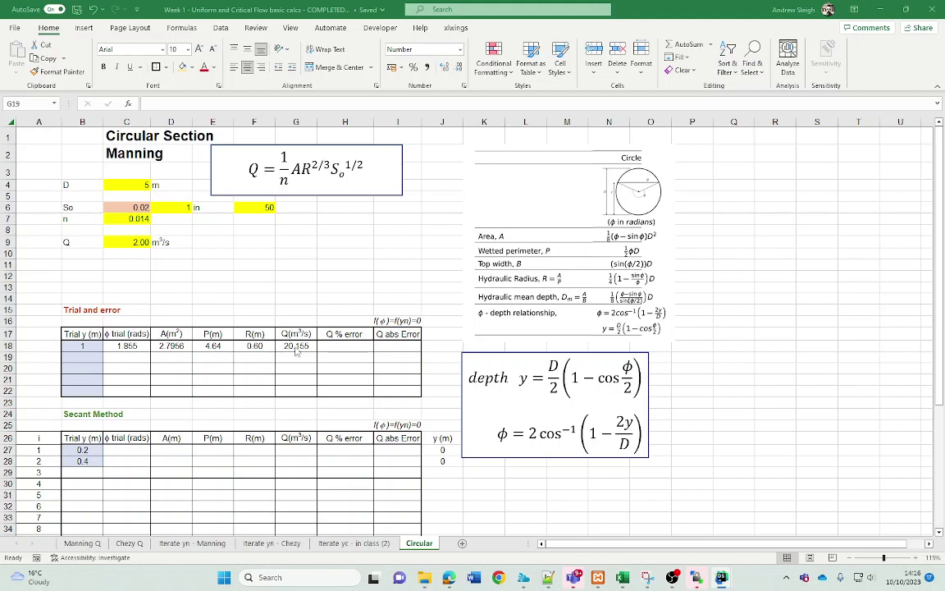
Enter the absolute discharge error formula =$C$9-G18 in I18, with an absolute reference to the target Q.
{"action": "left_click", "coordinate": [340, 347]}
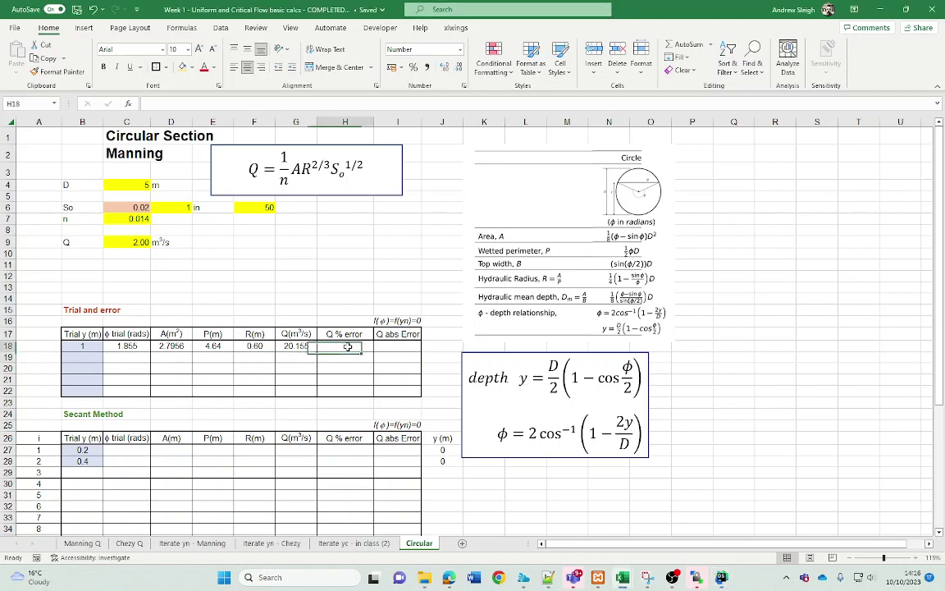
{"action": "left_click", "coordinate": [398, 346]}
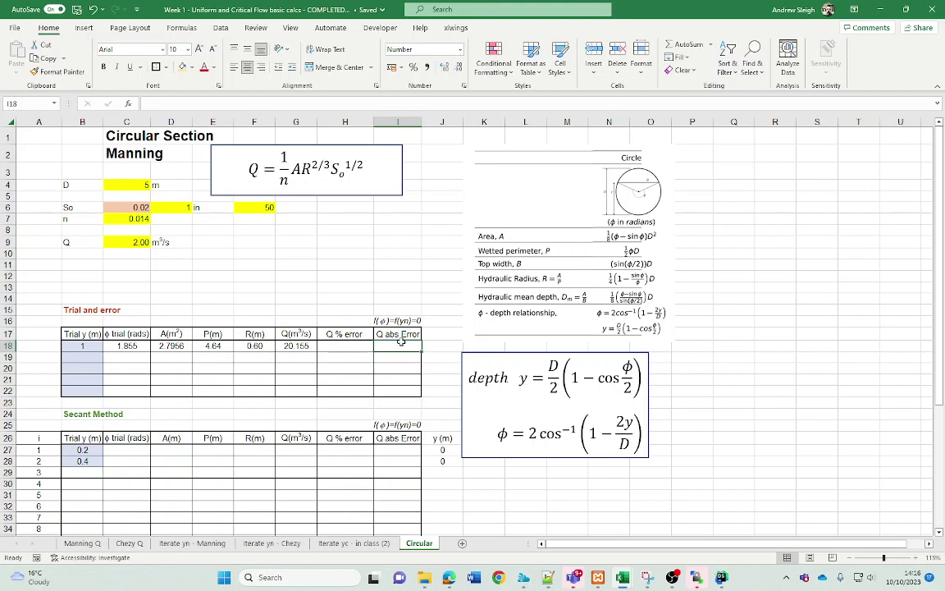
{"action": "type", "text": "="}
{"action": "left_click", "coordinate": [133, 242]}
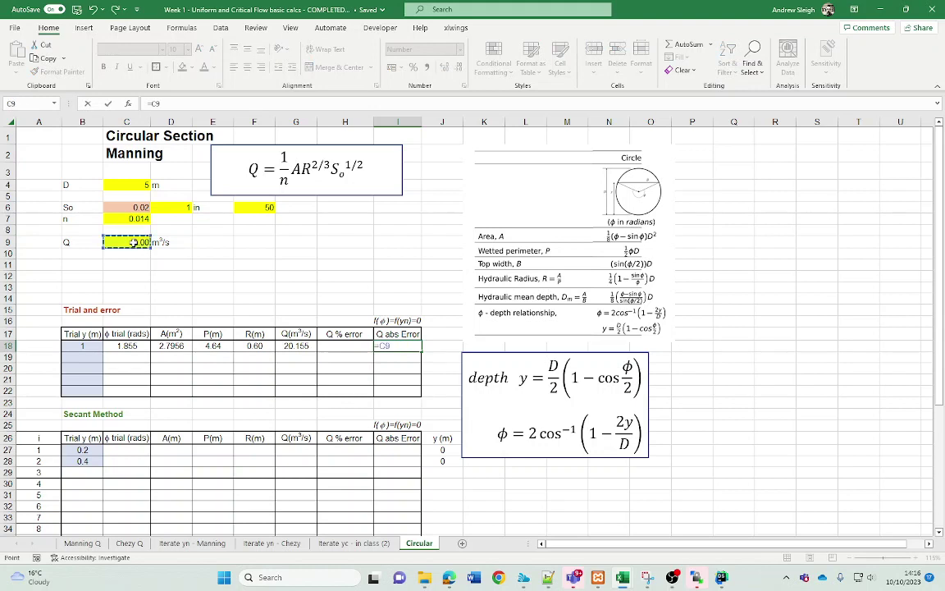
{"action": "key", "text": "F4"}
{"action": "type", "text": "-"}
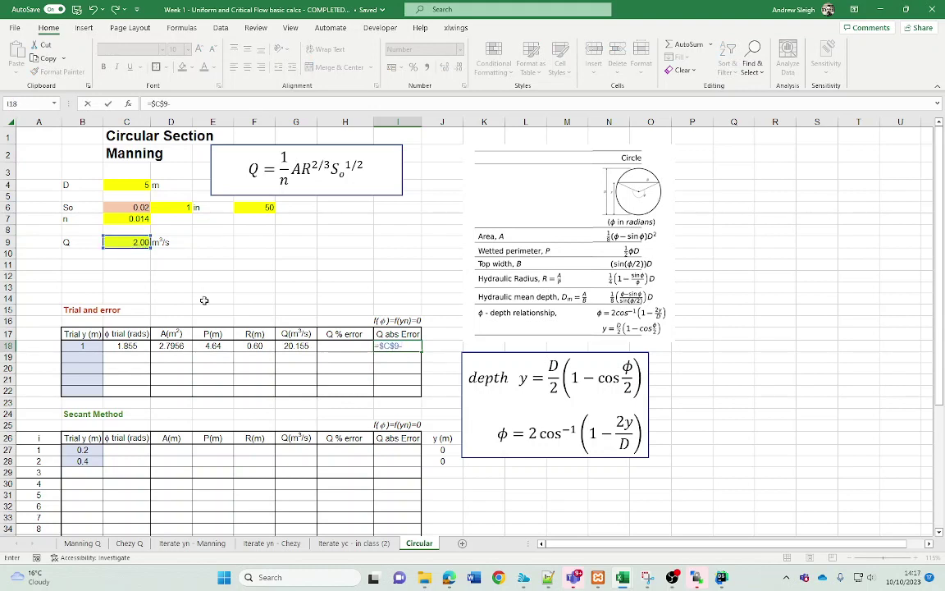
{"action": "left_click", "coordinate": [291, 346]}
{"action": "key", "text": "Return"}
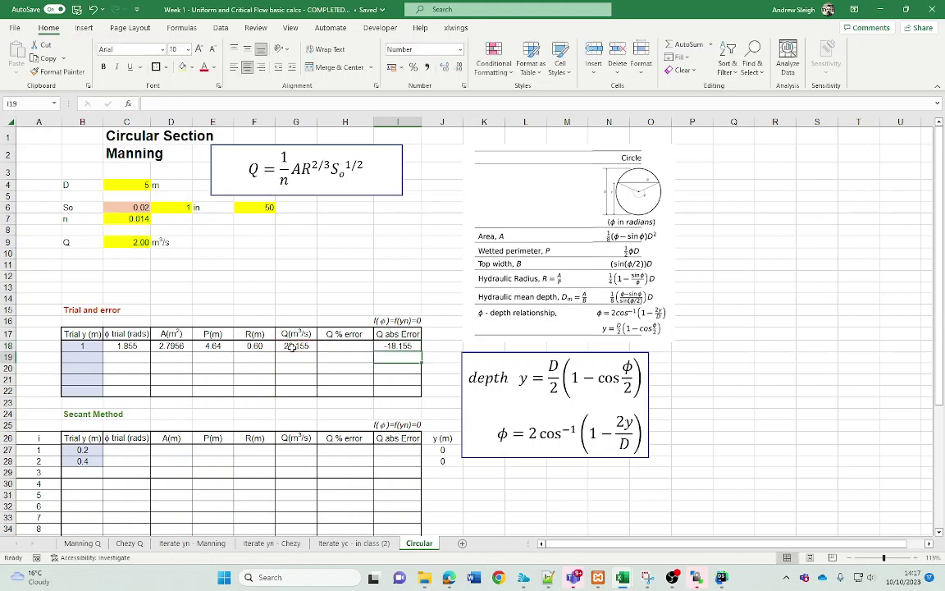
Enter the percentage discharge error formula =I18/$C$9*100 in H18 and select the first trial depth in B18.
{"action": "left_click", "coordinate": [353, 345]}
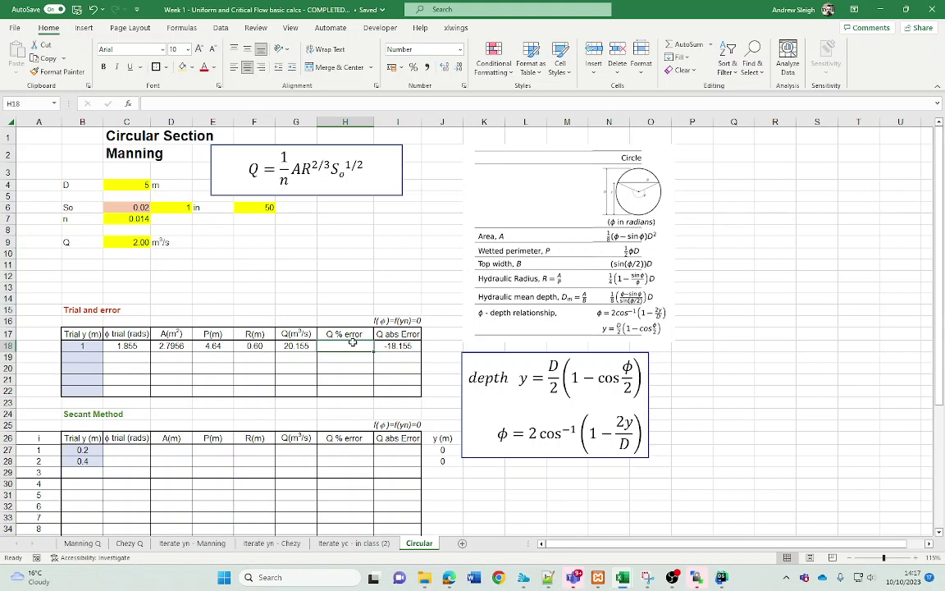
{"action": "type", "text": "="}
{"action": "left_click", "coordinate": [395, 345]}
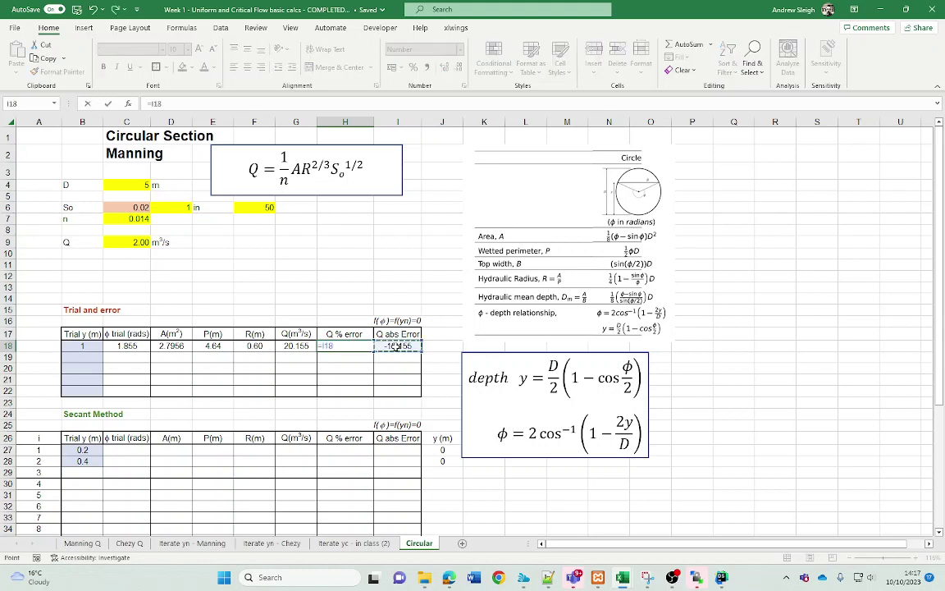
{"action": "type", "text": "/"}
{"action": "left_click", "coordinate": [141, 242]}
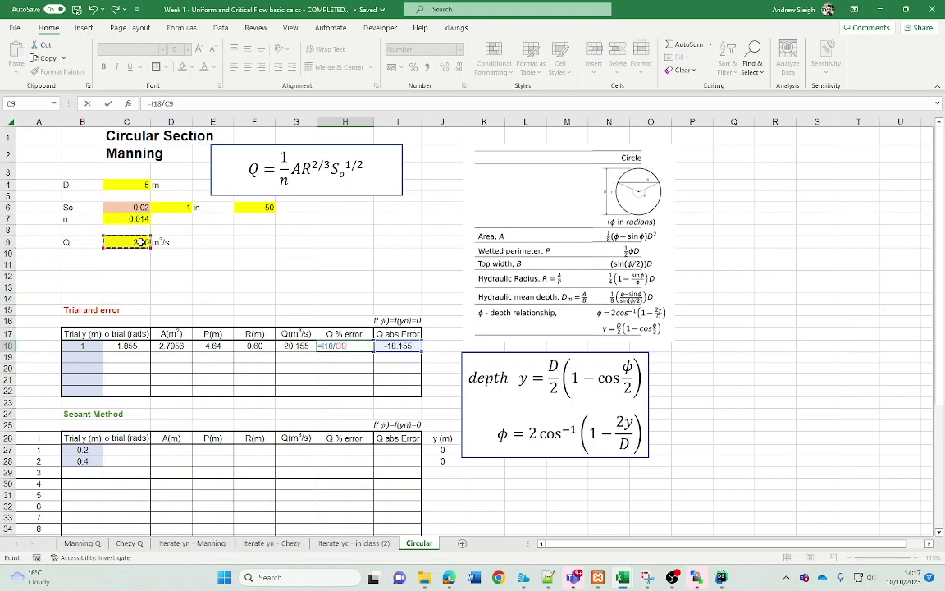
{"action": "key", "text": "F4"}
{"action": "type", "text": "*100"}
{"action": "key", "text": "Return"}
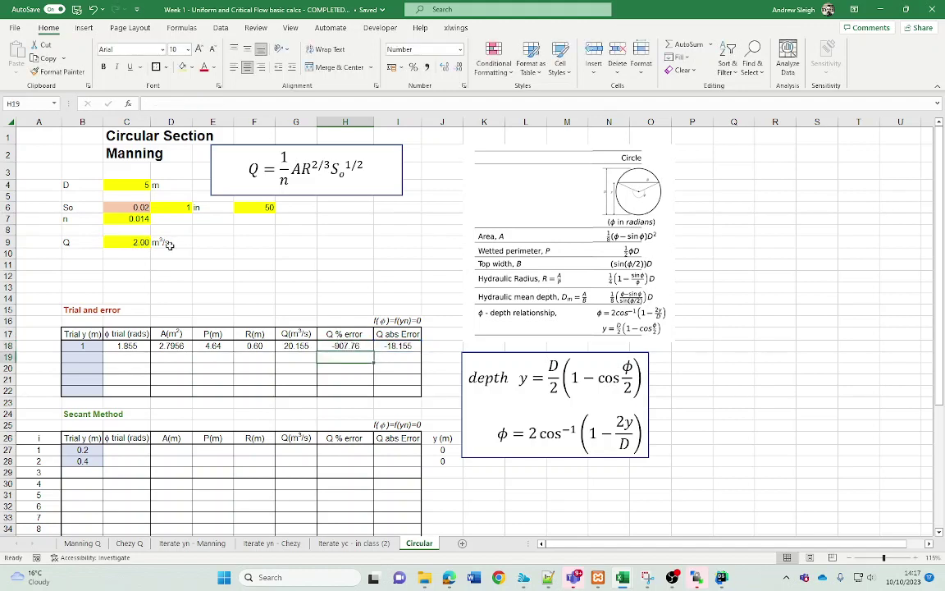
{"action": "left_click", "coordinate": [97, 347]}
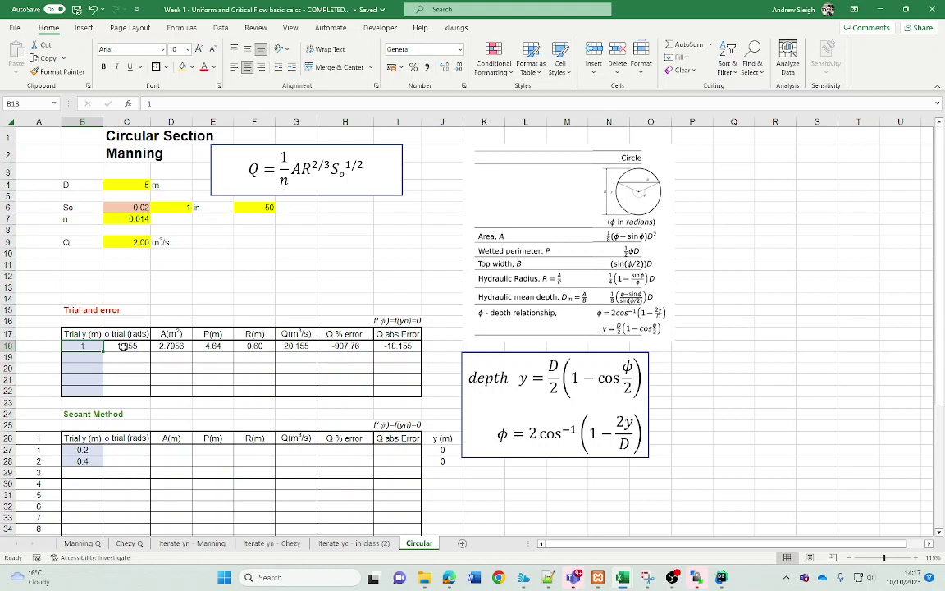
Fill the first trial row's formulas in C18:I18 down through row 22 of the trial-and-error table.
{"action": "left_click_drag", "start_coordinate": [114, 347], "coordinate": [421, 353]}
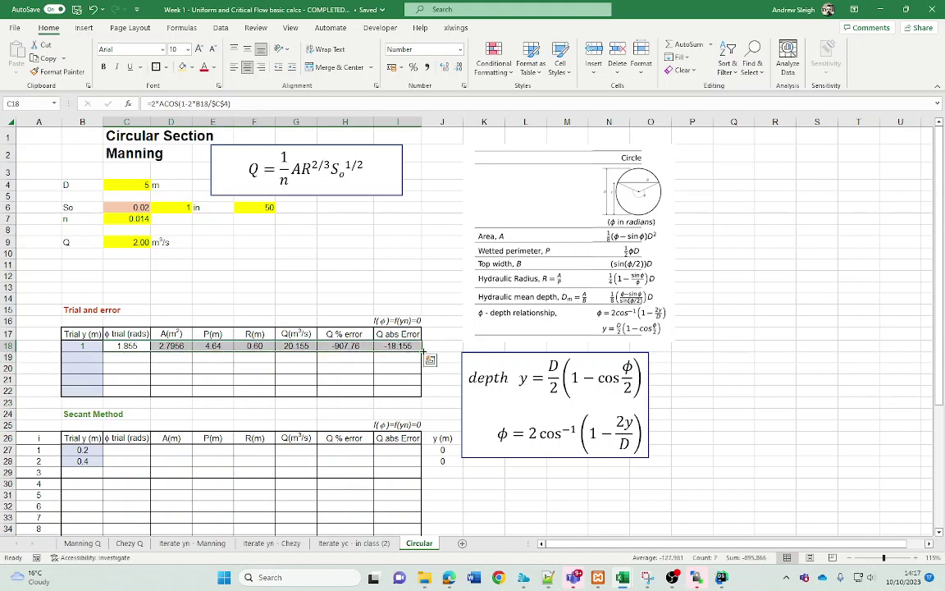
{"action": "left_click_drag", "start_coordinate": [424, 352], "coordinate": [422, 392]}
Try depths of 1 and 2 m in B19 as the second trial.
{"action": "left_click", "coordinate": [89, 358]}
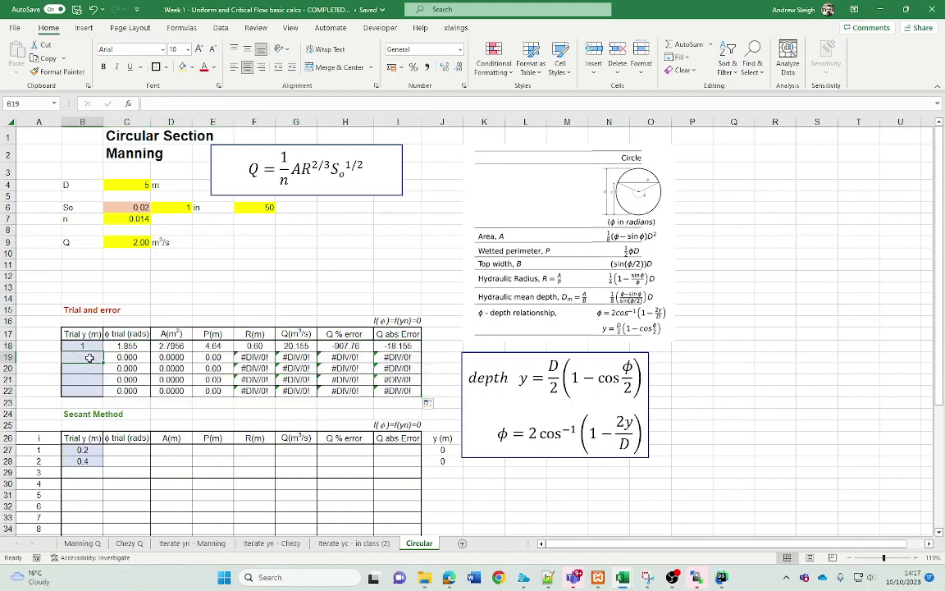
{"action": "type", "text": "1"}
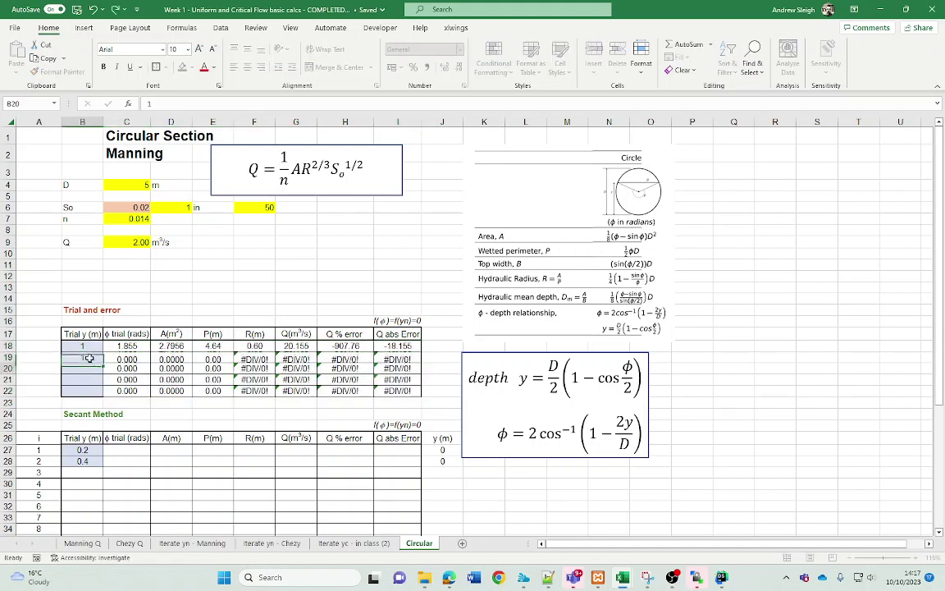
{"action": "key", "text": "Return"}
{"action": "left_click", "coordinate": [90, 358]}
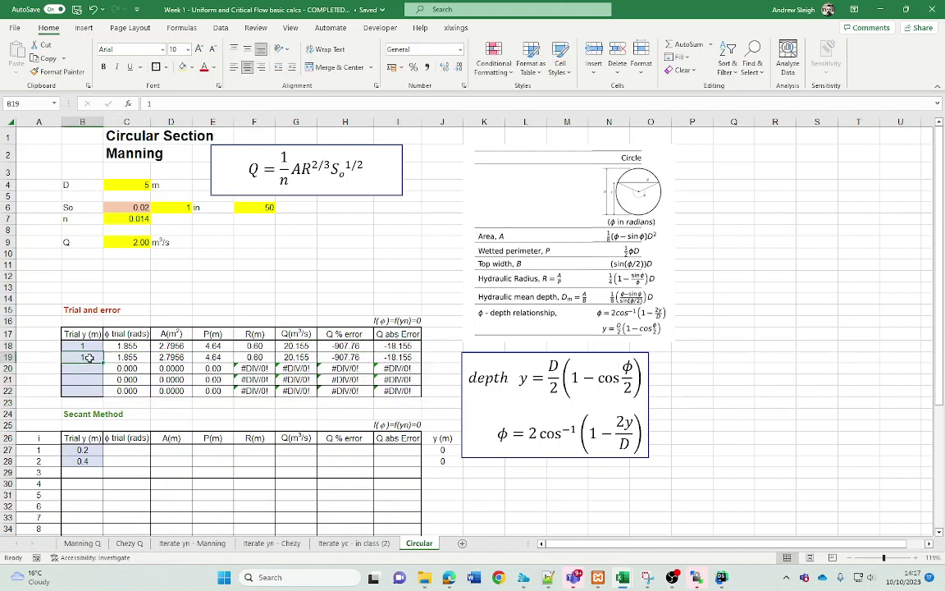
{"action": "type", "text": "2"}
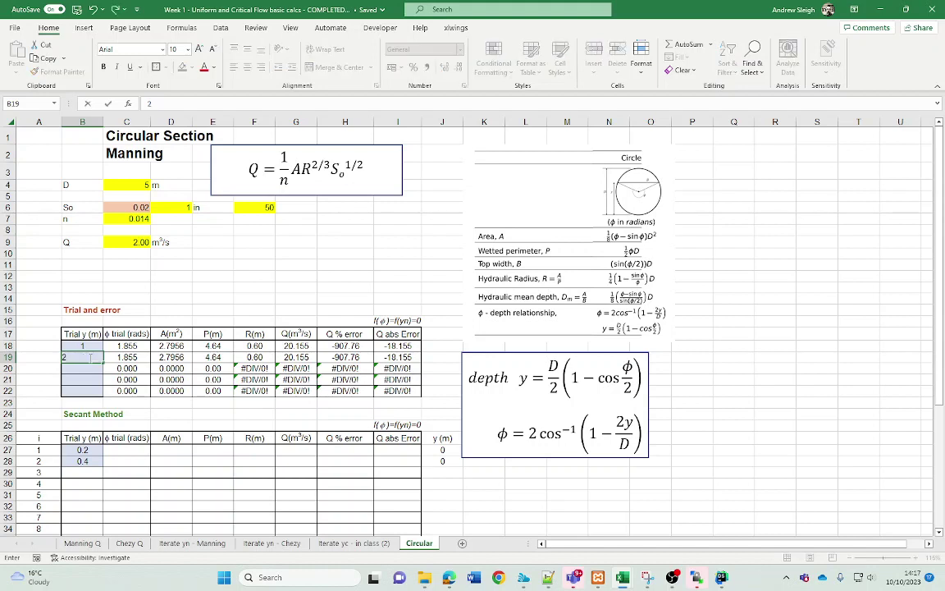
{"action": "key", "text": "Return"}
Enter trial depths of 0.5 in B19 and 0.25 in B20.
{"action": "left_click", "coordinate": [87, 358]}
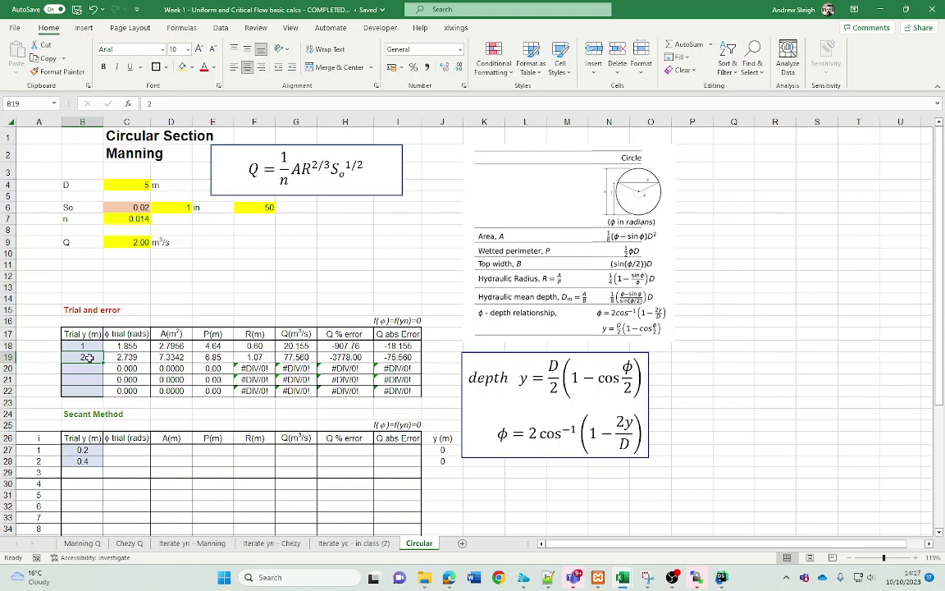
{"action": "type", "text": "0.5"}
{"action": "key", "text": "Return"}
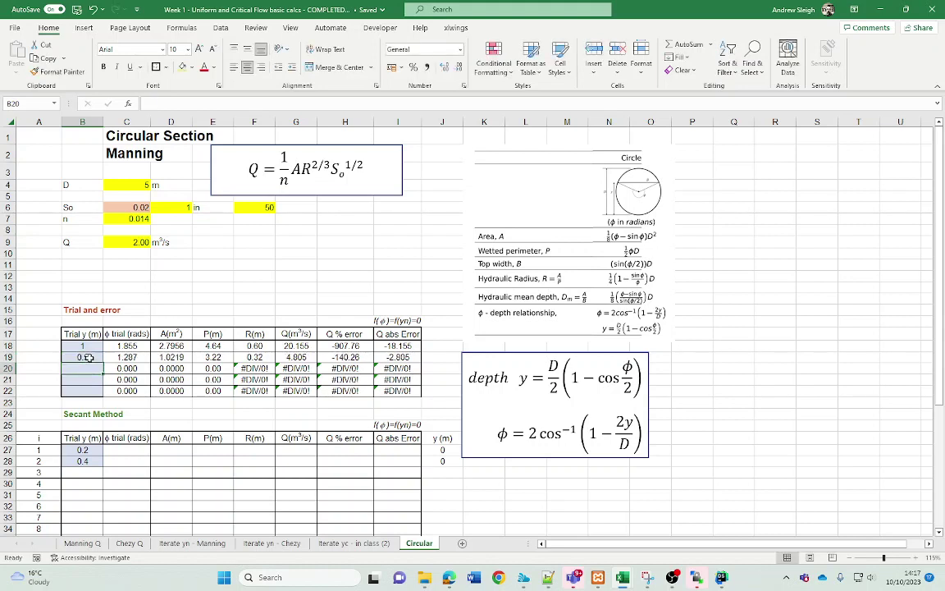
{"action": "type", "text": "0."}
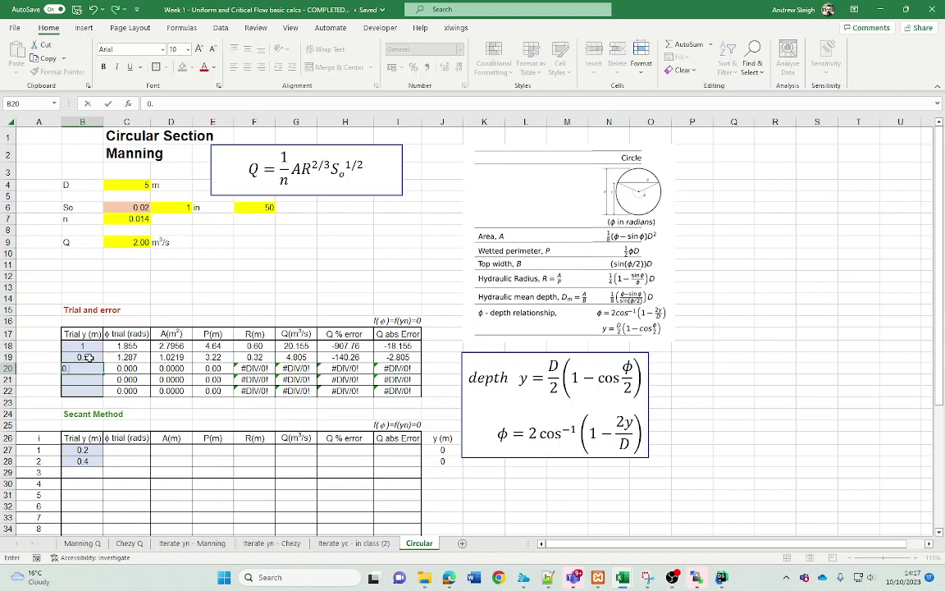
{"action": "type", "text": "25"}
{"action": "key", "text": "Return"}
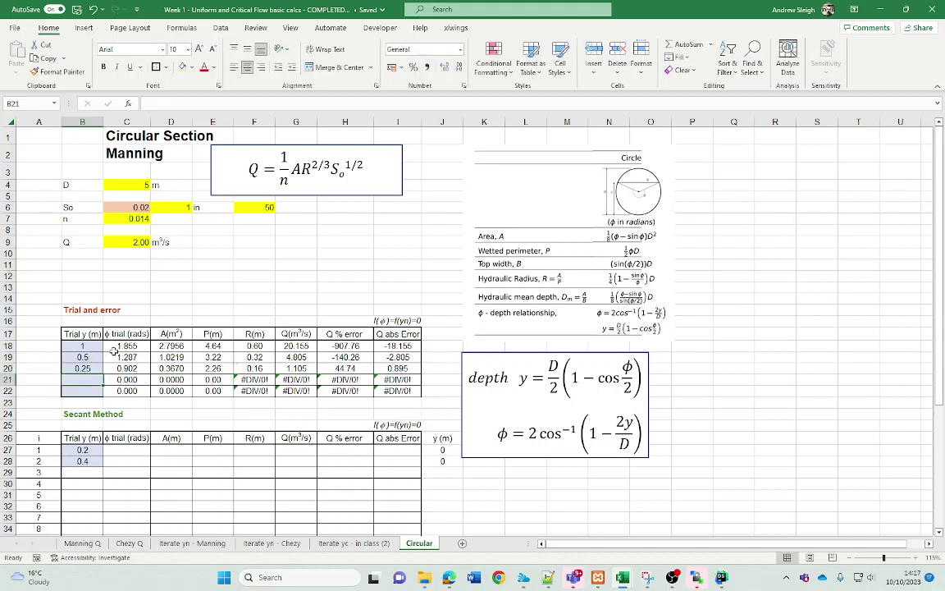
Compare the absolute errors in I19:I20, enter trial depths of 0.3 in B21 and 0.33 in B22, and check the last trial's errors.
{"action": "left_click_drag", "start_coordinate": [398, 357], "coordinate": [398, 369]}
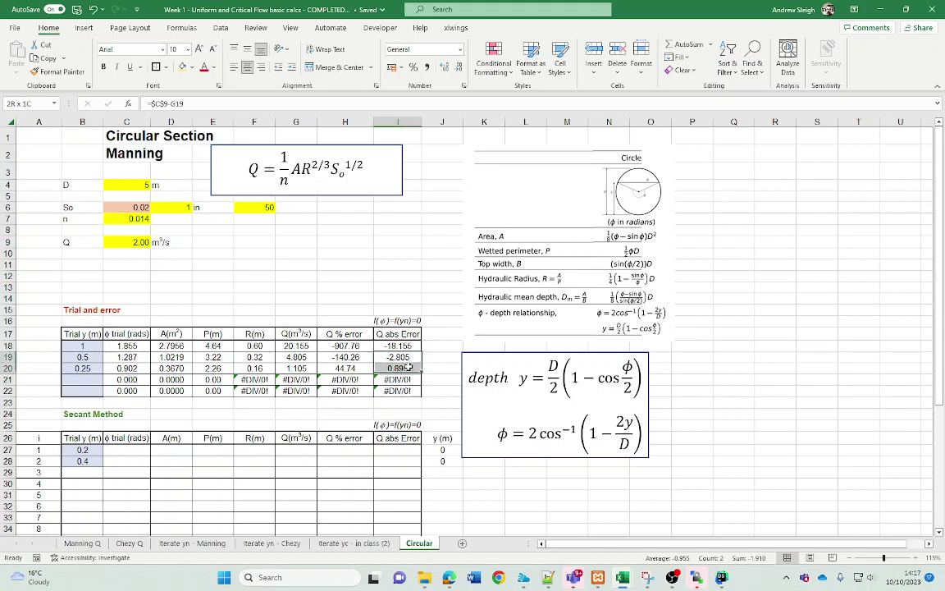
{"action": "left_click", "coordinate": [95, 377]}
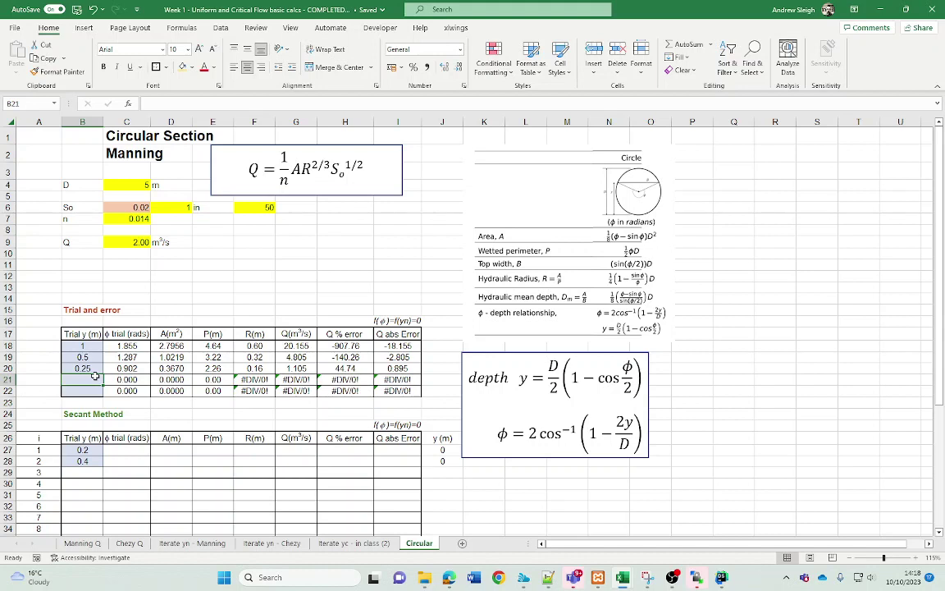
{"action": "type", "text": "0."}
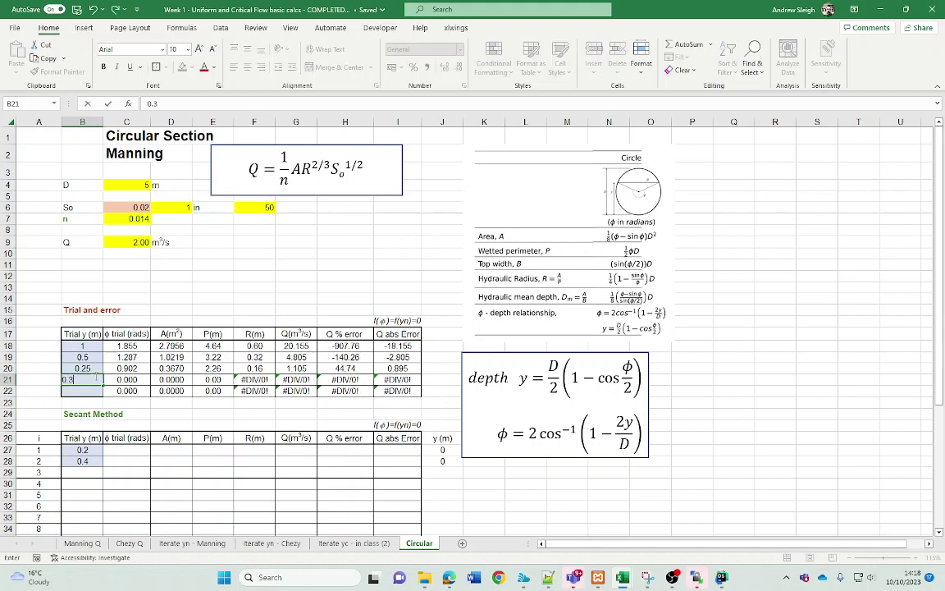
{"action": "type", "text": "3"}
{"action": "key", "text": "Return"}
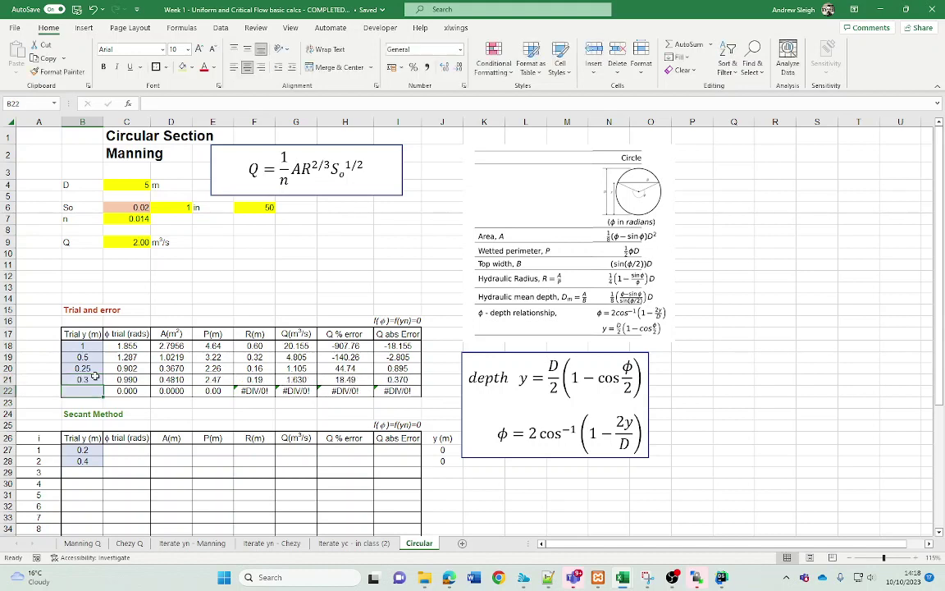
{"action": "type", "text": "0.33"}
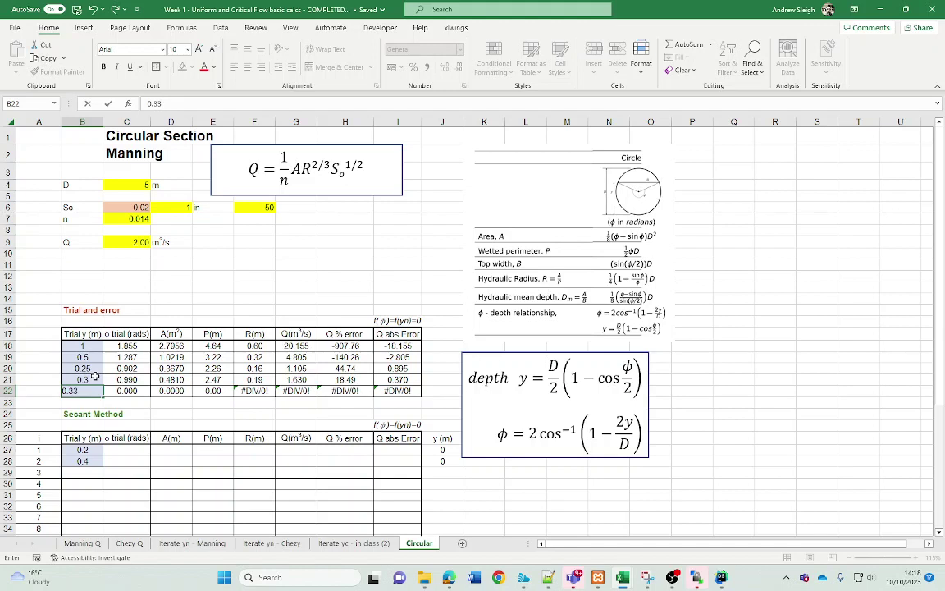
{"action": "key", "text": "Return"}
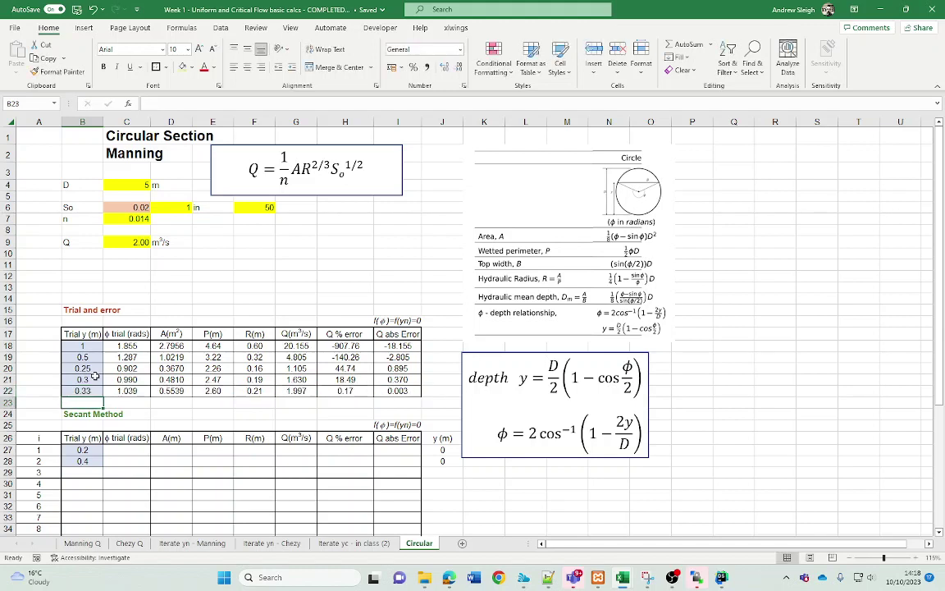
{"action": "left_click", "coordinate": [397, 391]}
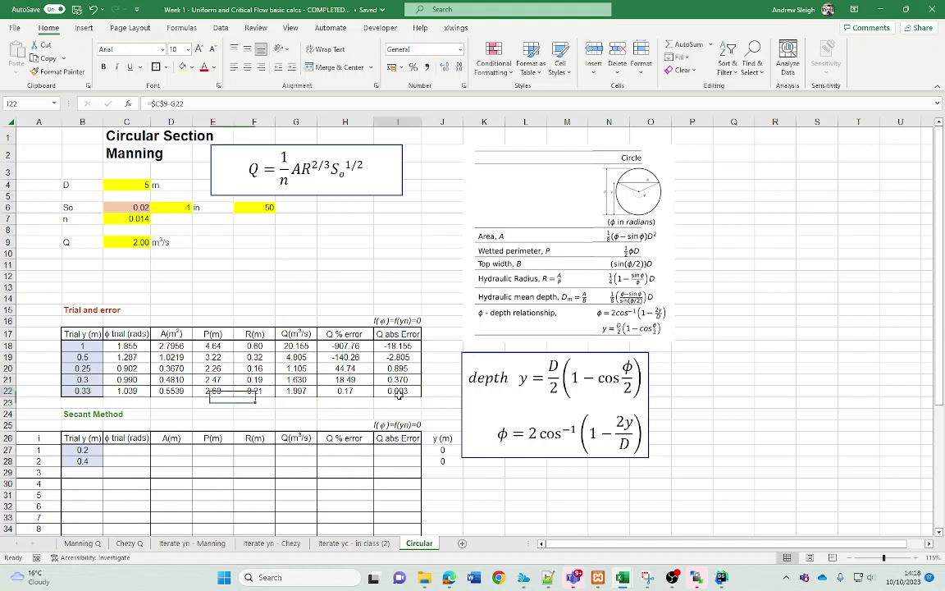
{"action": "scroll", "coordinate": [166, 416], "scroll_direction": "down", "scroll_amount": 1}
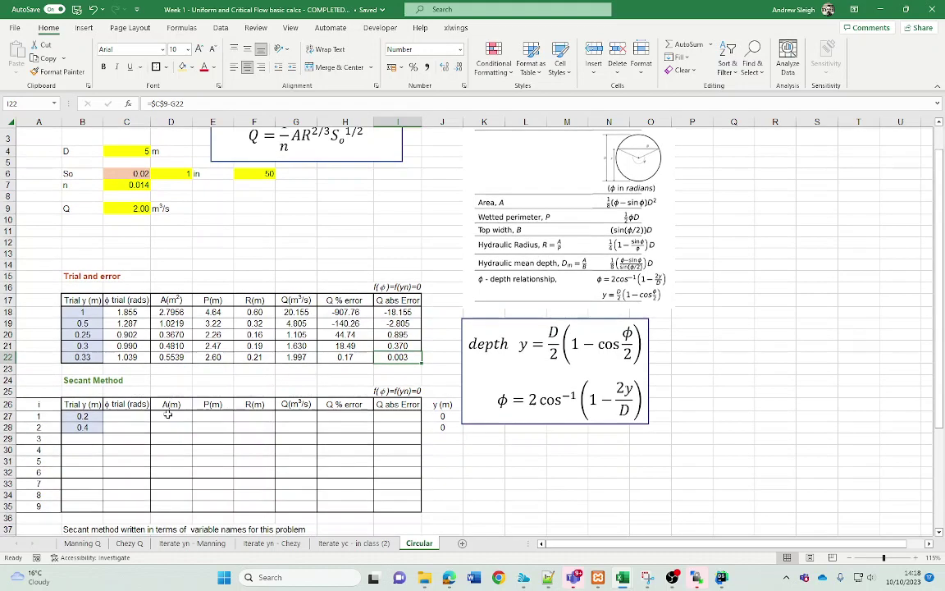
{"action": "left_click", "coordinate": [348, 357]}
Copy the formulas in C18:I18 to C27 of the Secant Method table and fill them down through row 35.
{"action": "scroll", "coordinate": [353, 365], "scroll_direction": "down", "scroll_amount": 2}
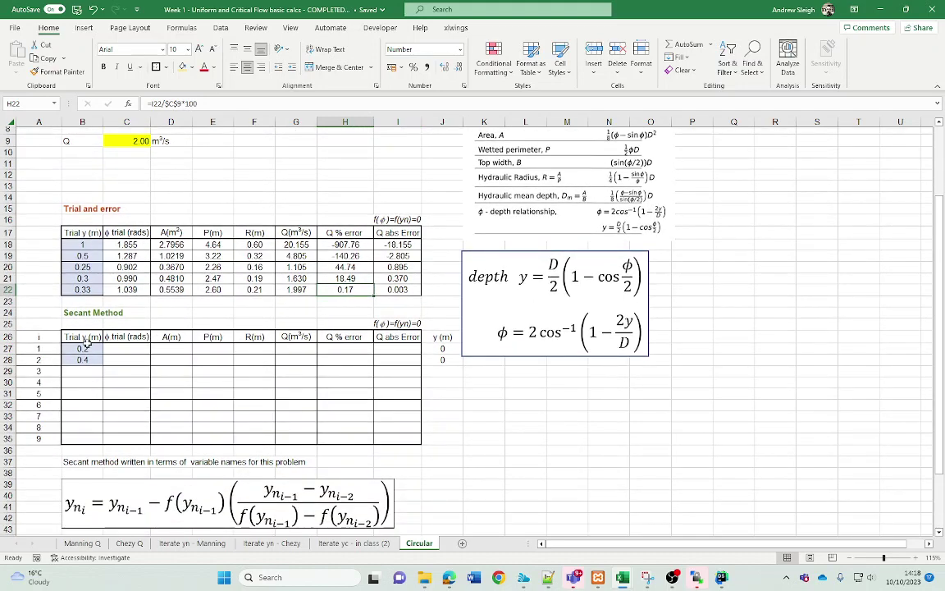
{"action": "left_click_drag", "start_coordinate": [127, 244], "coordinate": [407, 245]}
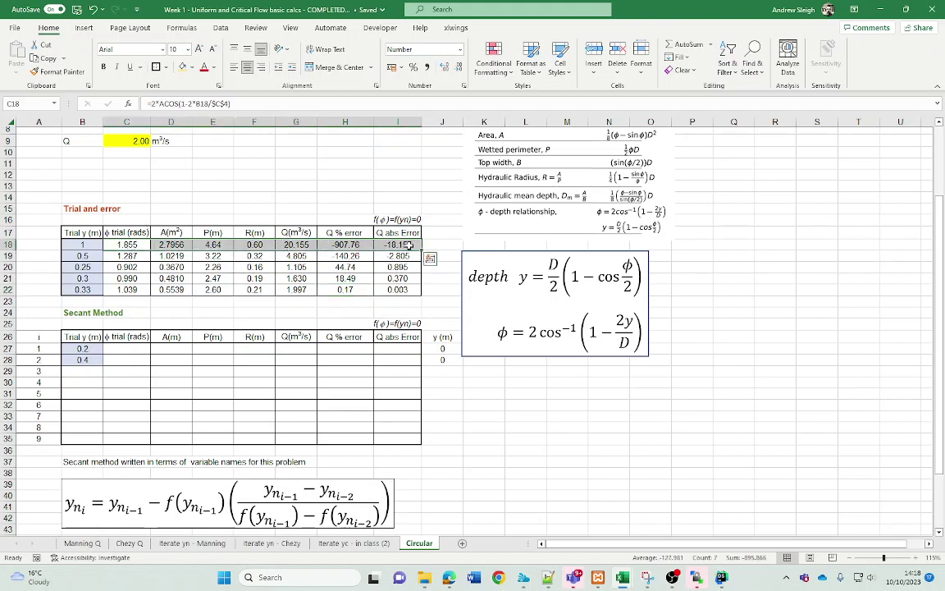
{"action": "key", "text": "ctrl+c"}
{"action": "left_click", "coordinate": [127, 349]}
{"action": "key", "text": "ctrl+v"}
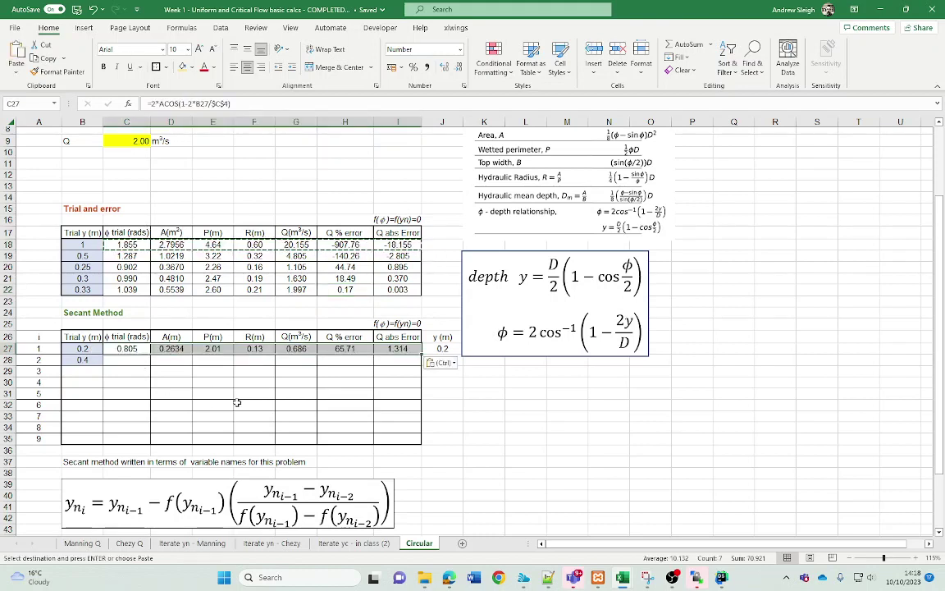
{"action": "left_click_drag", "start_coordinate": [421, 355], "coordinate": [416, 443]}
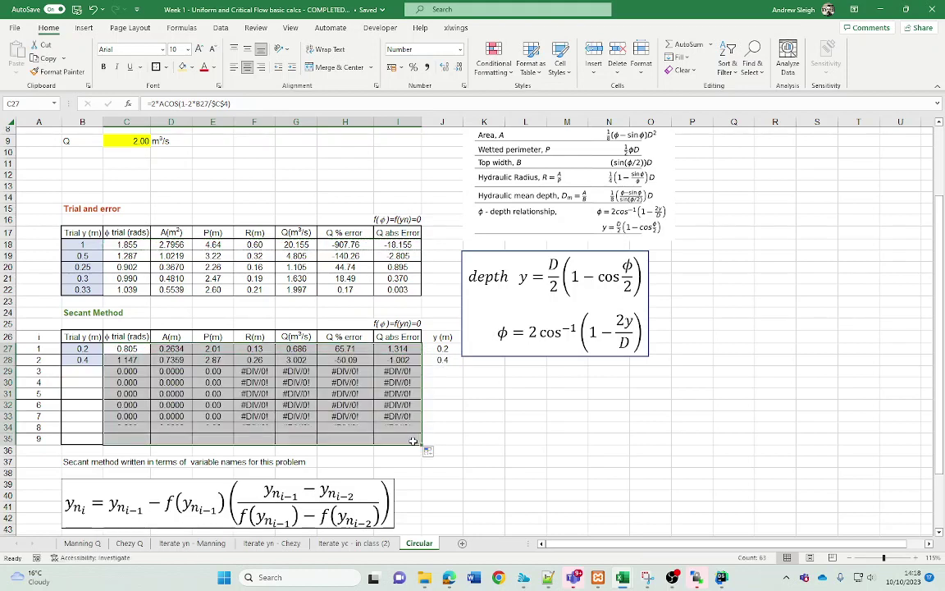
Enter the secant formula =B28-I28*((B28-B27)/(I28-I27)) in B29 to compute the third trial depth.
{"action": "left_click", "coordinate": [85, 371]}
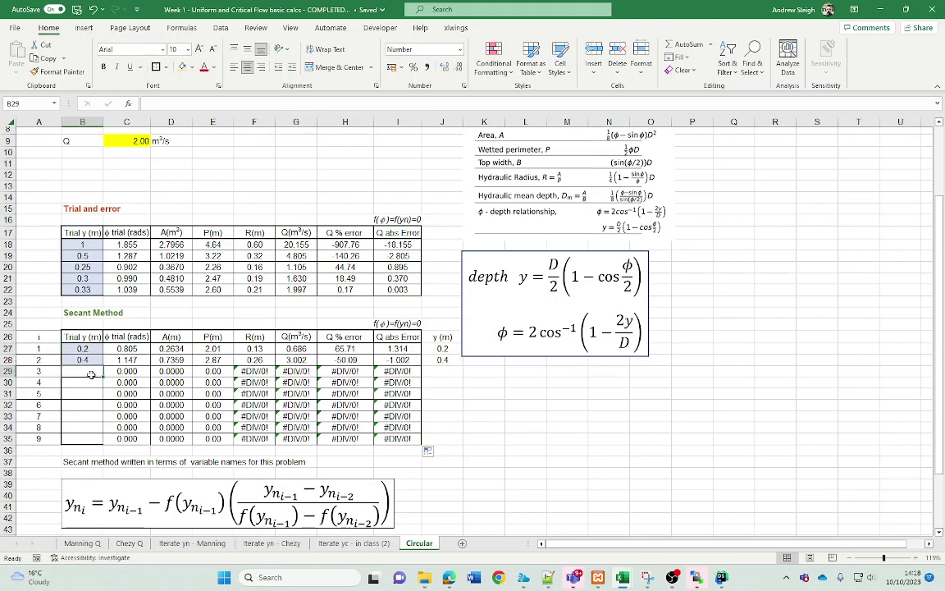
{"action": "type", "text": "="}
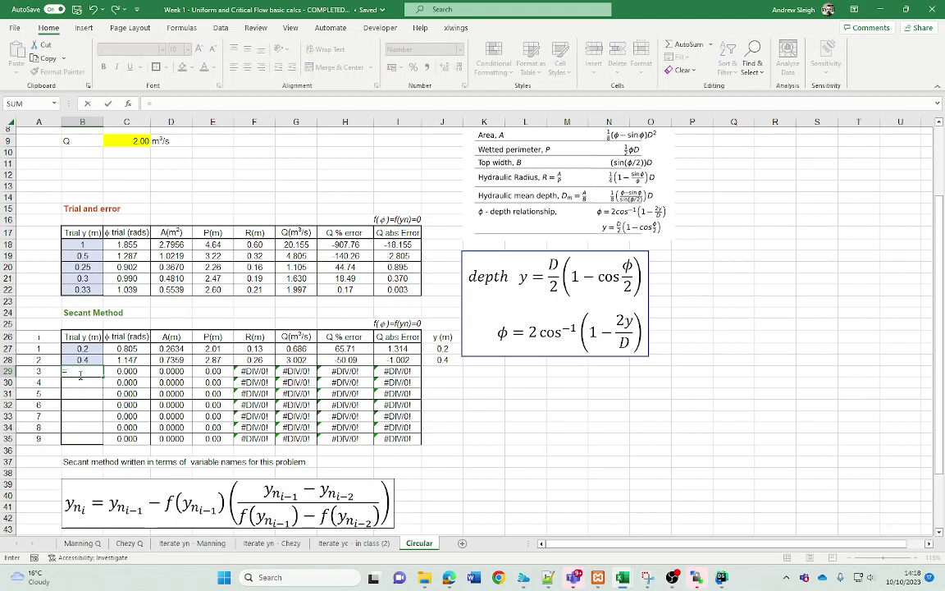
{"action": "left_click", "coordinate": [93, 360]}
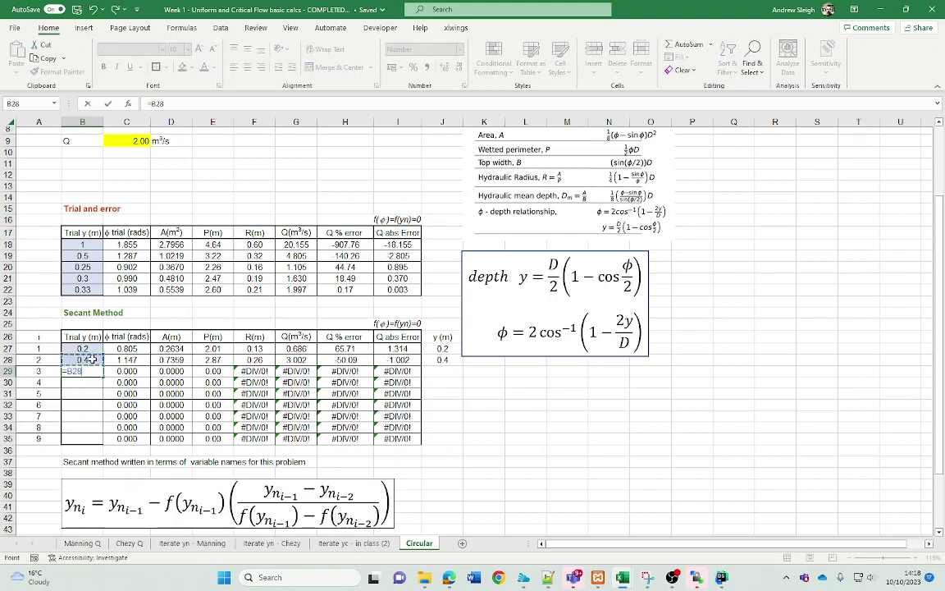
{"action": "type", "text": "-"}
{"action": "left_click", "coordinate": [395, 361]}
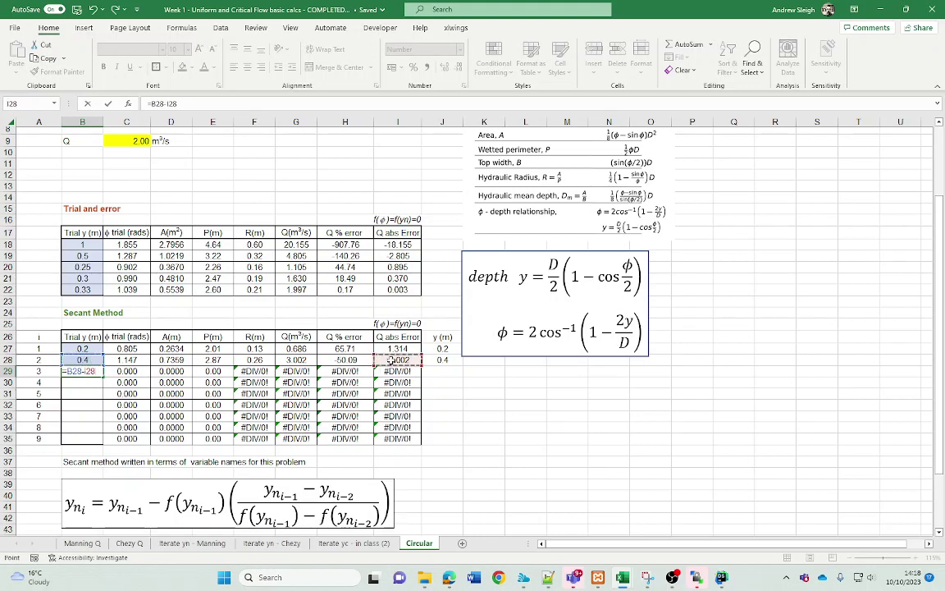
{"action": "type", "text": "((("}
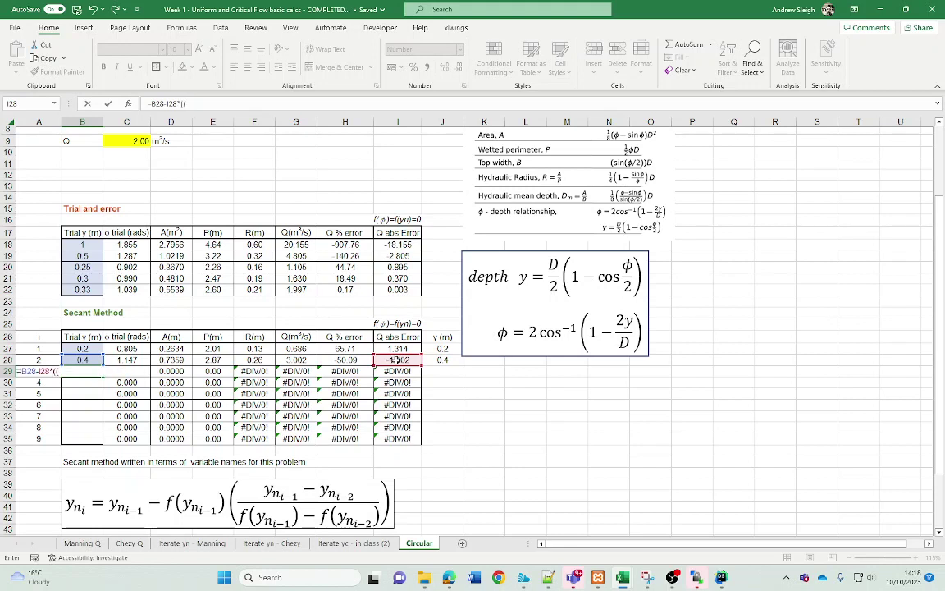
{"action": "left_click", "coordinate": [80, 360]}
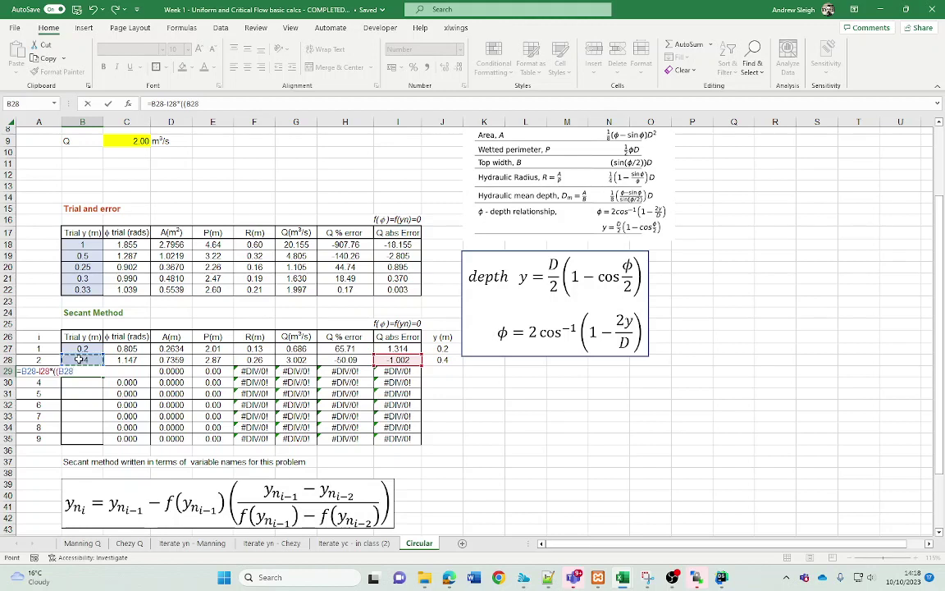
{"action": "type", "text": "-"}
{"action": "left_click", "coordinate": [85, 349]}
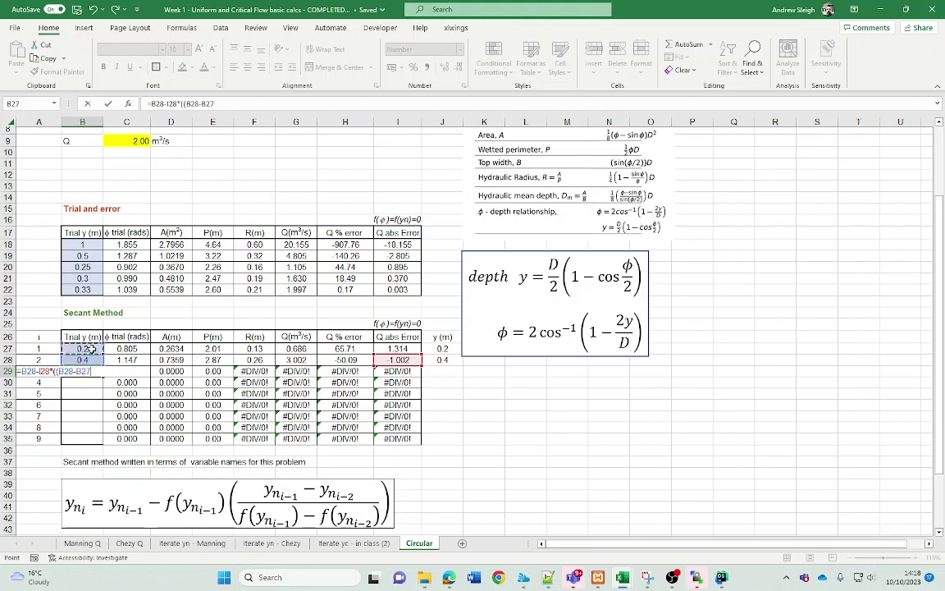
{"action": "type", "text": ")/("}
{"action": "left_click", "coordinate": [402, 359]}
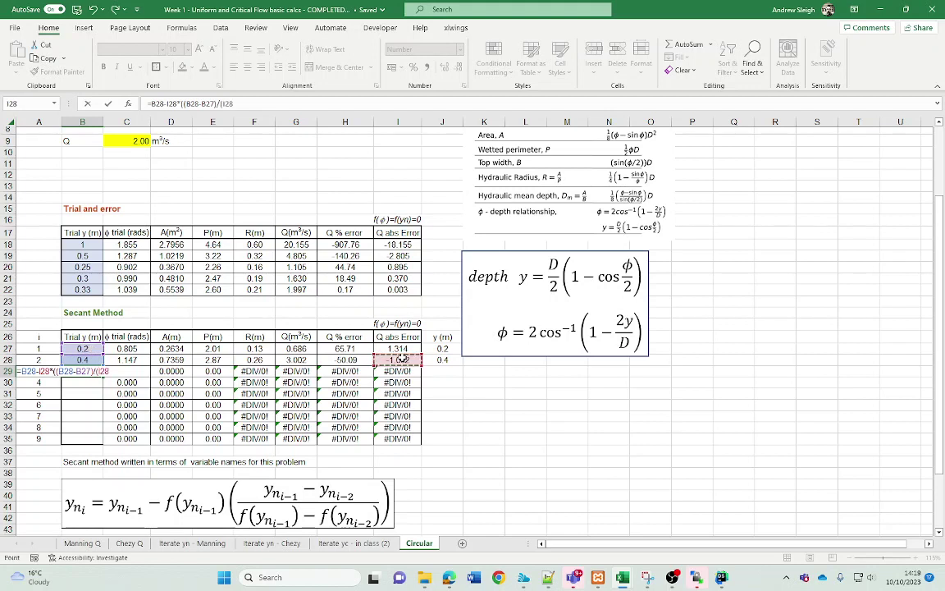
{"action": "type", "text": "-"}
{"action": "left_click", "coordinate": [398, 348]}
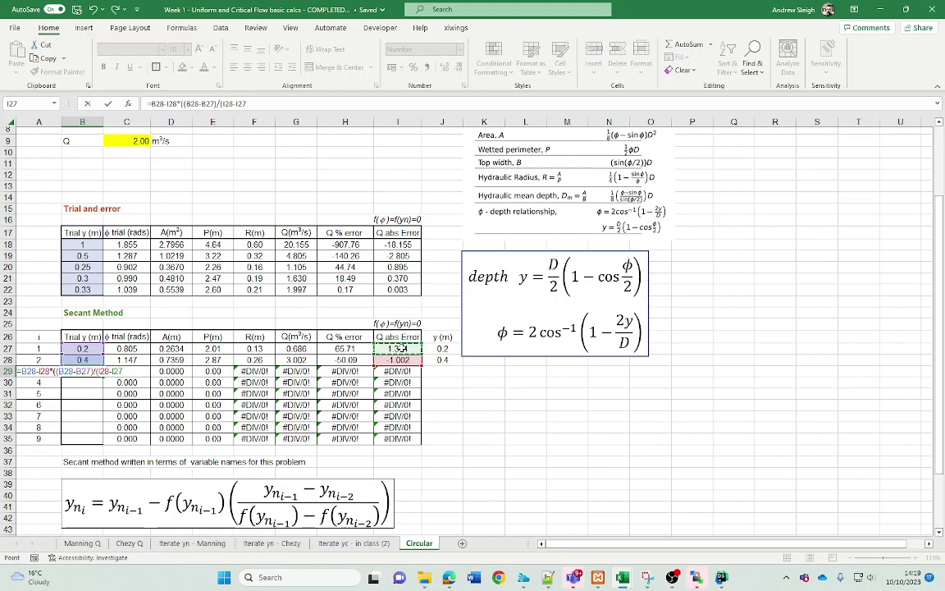
{"action": "type", "text": ")"}
{"action": "key", "text": "Return"}
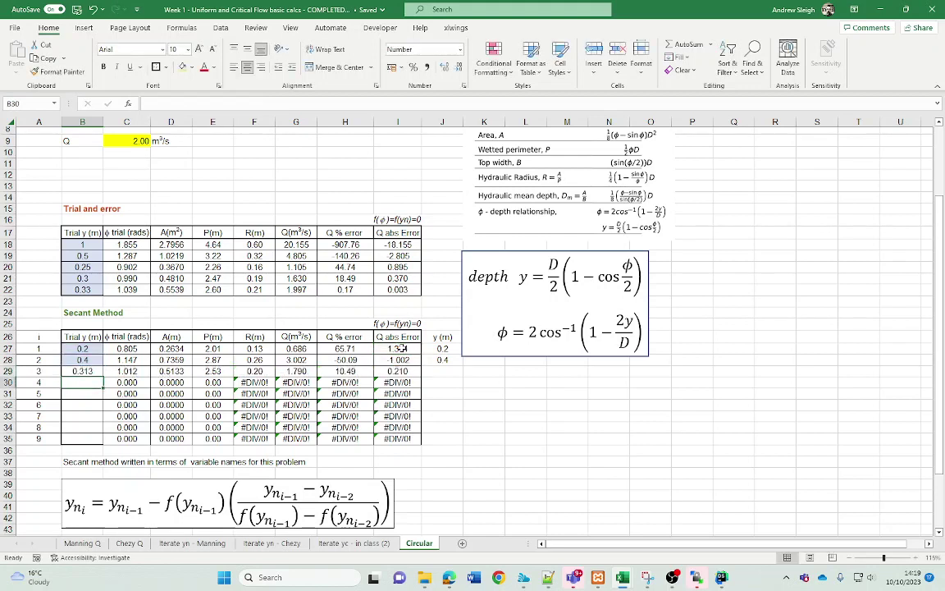
Fill the secant formula from B29 down to B35 and inspect the iterated depths in the table.
{"action": "left_click", "coordinate": [92, 371]}
{"action": "left_click_drag", "start_coordinate": [103, 377], "coordinate": [105, 444]}
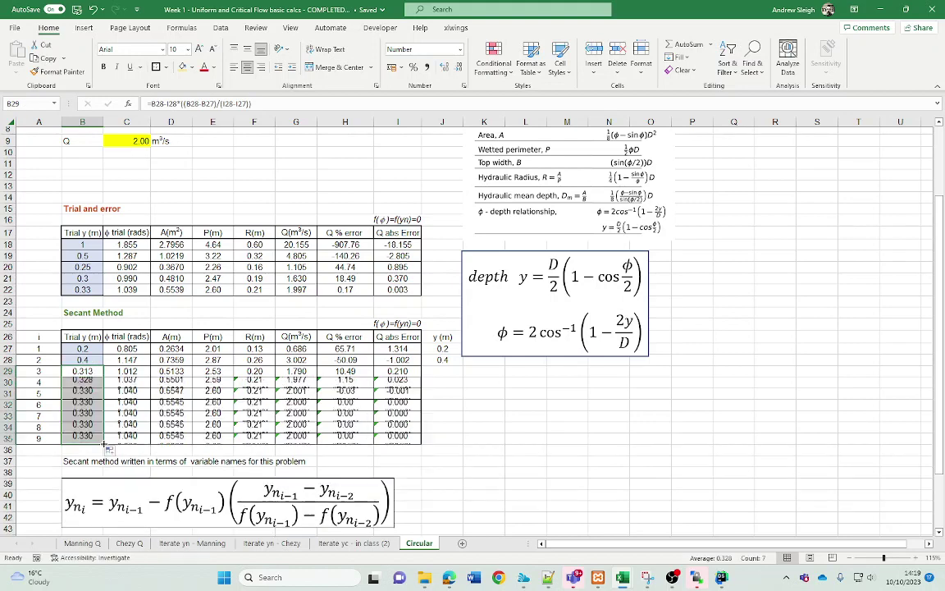
{"action": "left_click", "coordinate": [82, 393]}
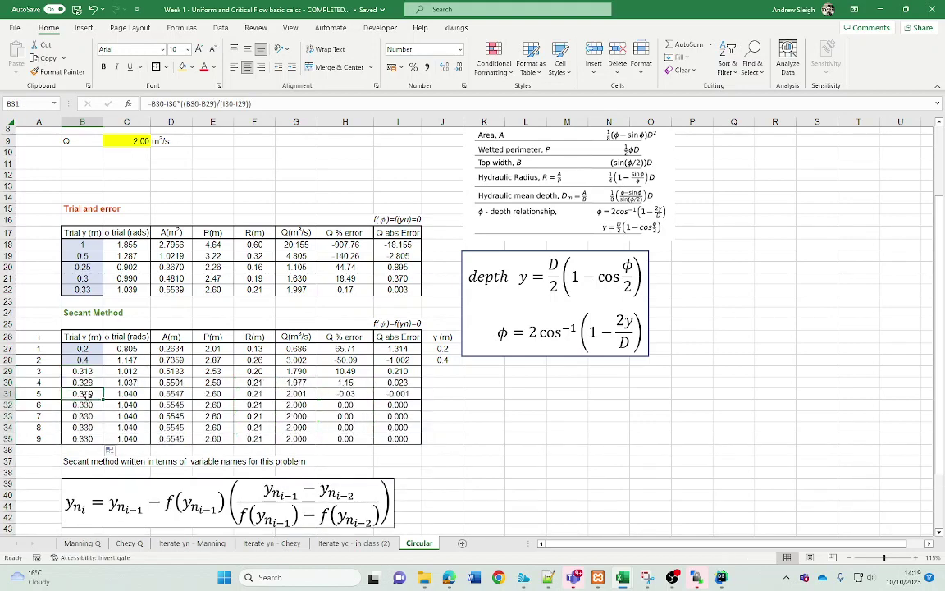
{"action": "left_click", "coordinate": [90, 349]}
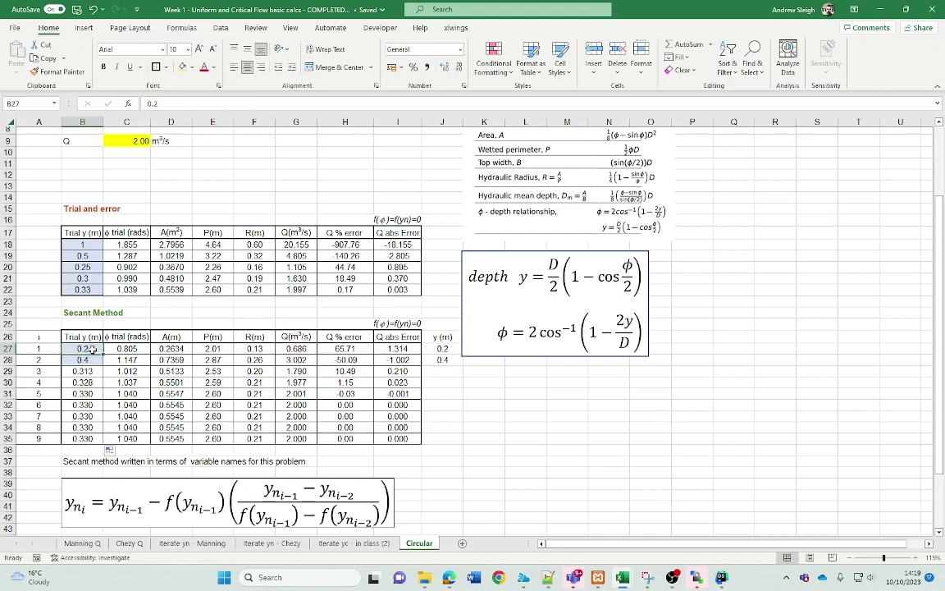
{"action": "scroll", "coordinate": [123, 300], "scroll_direction": "up", "scroll_amount": 2}
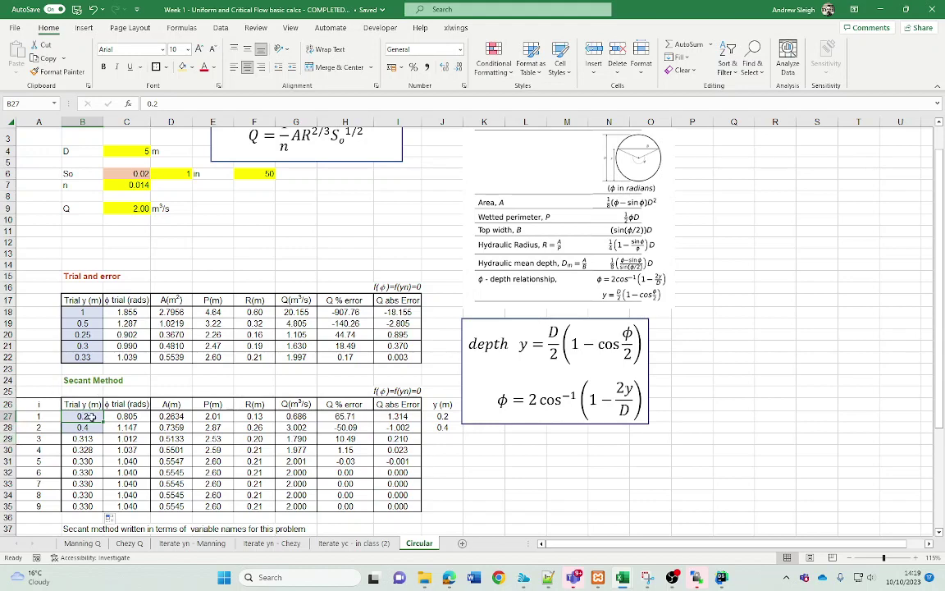
Set the secant starting depths from the diameter in C4, a quarter of it (1.25) in B27 and =C4/2 in B28.
{"action": "type", "text": "="}
{"action": "left_click", "coordinate": [129, 152]}
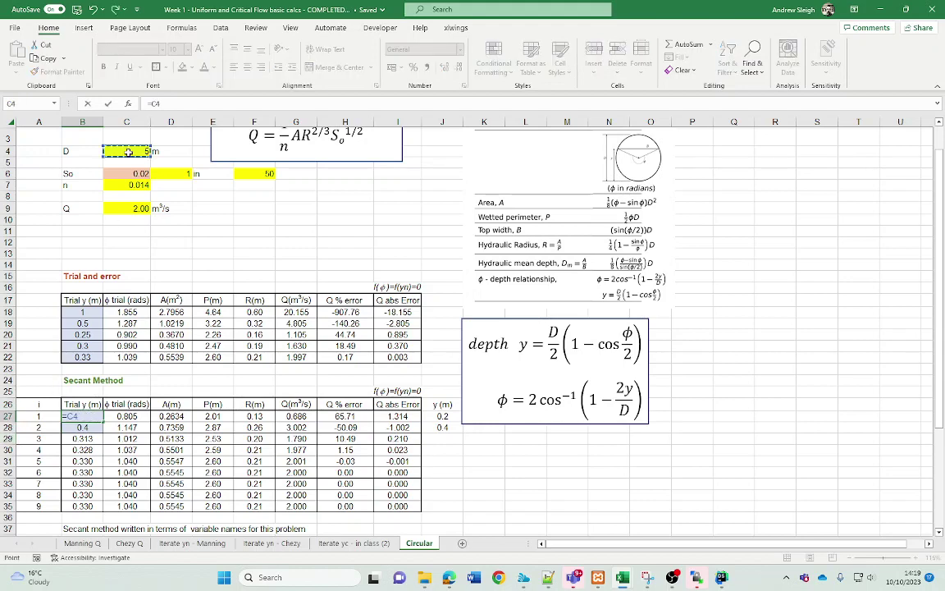
{"action": "key", "text": "Return"}
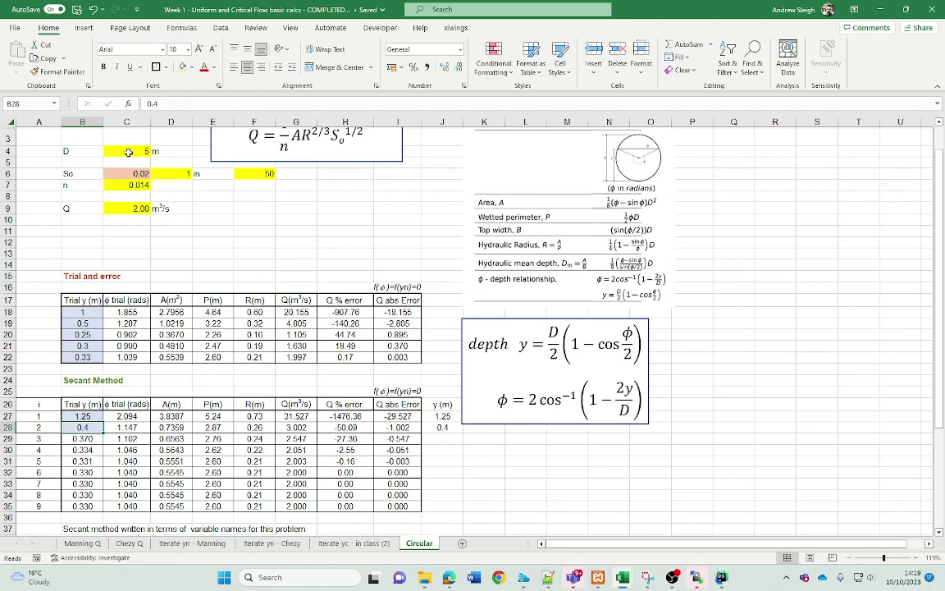
{"action": "type", "text": "="}
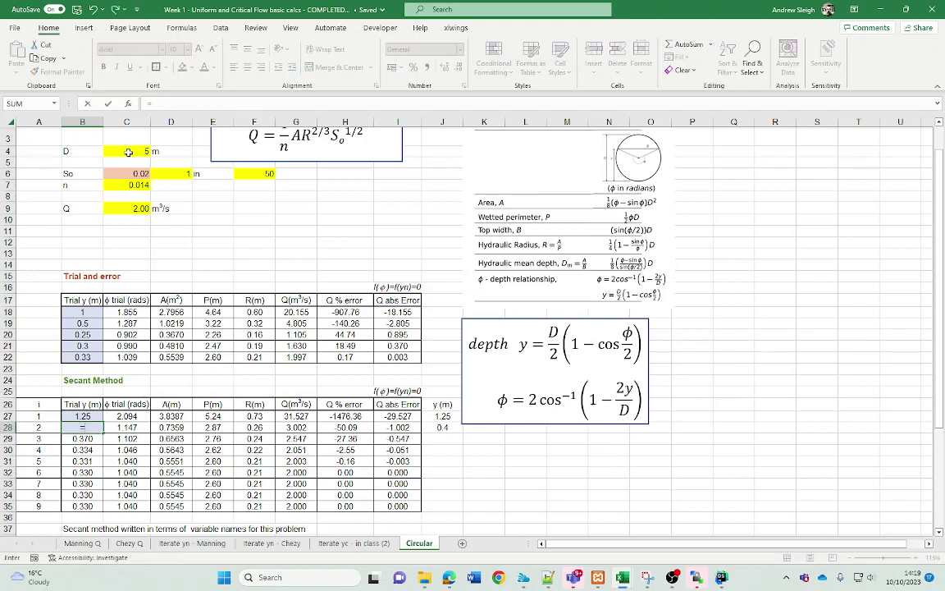
{"action": "left_click", "coordinate": [134, 151]}
{"action": "type", "text": "/2"}
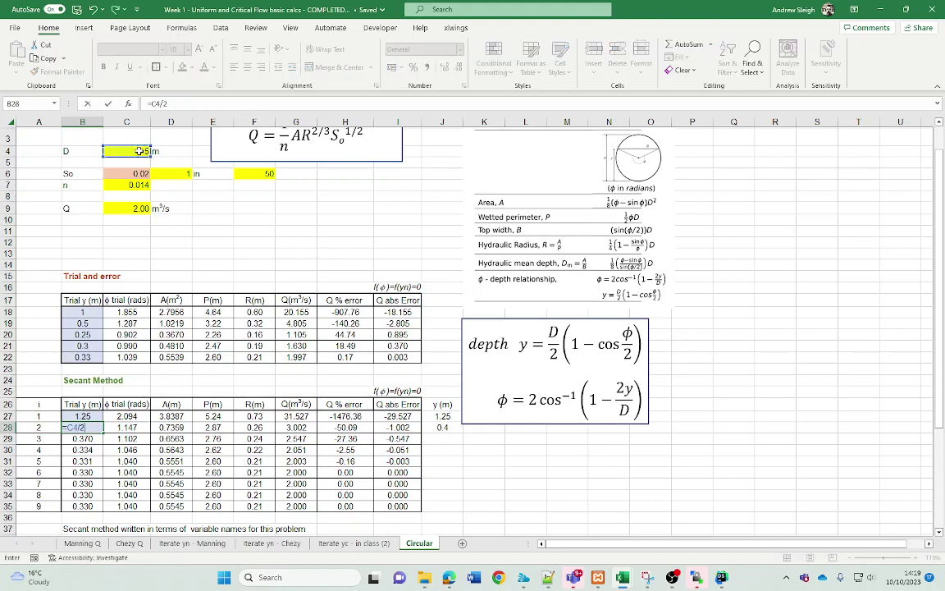
{"action": "key", "text": "Return"}
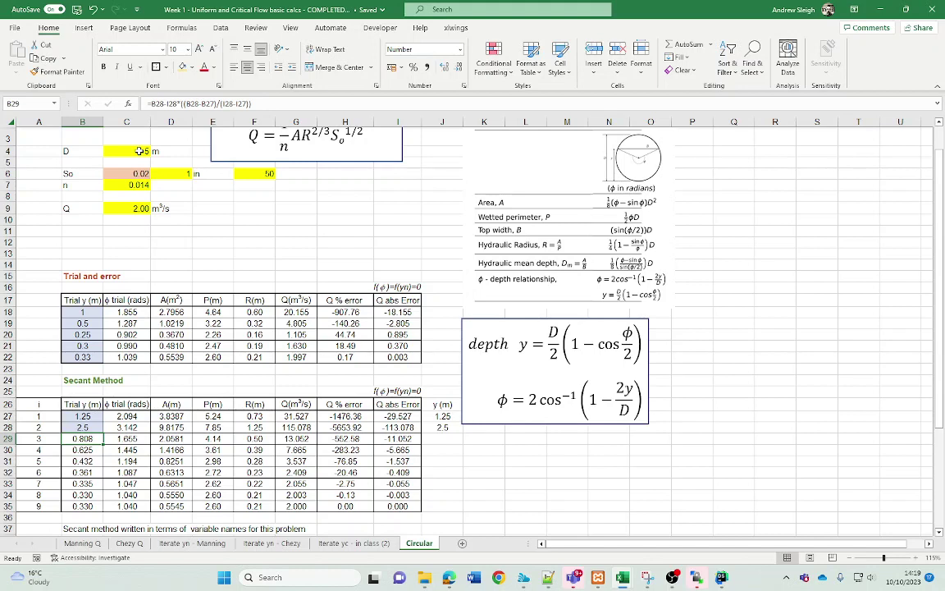
Restore the first two secant trial depths to 0.2 in B27 and 0.4 in B28.
{"action": "key", "text": "Up"}
{"action": "key", "text": "Up"}
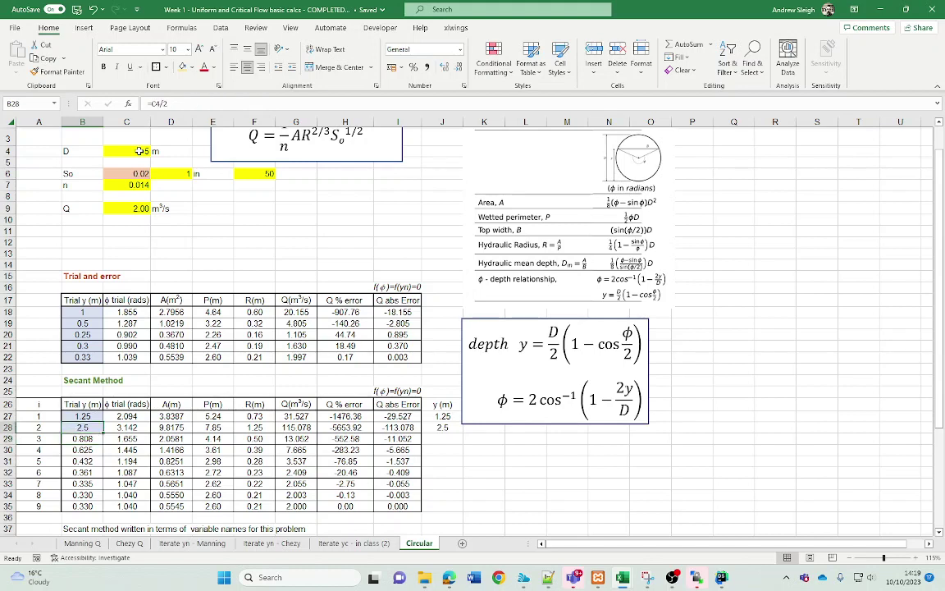
{"action": "type", "text": "0."}
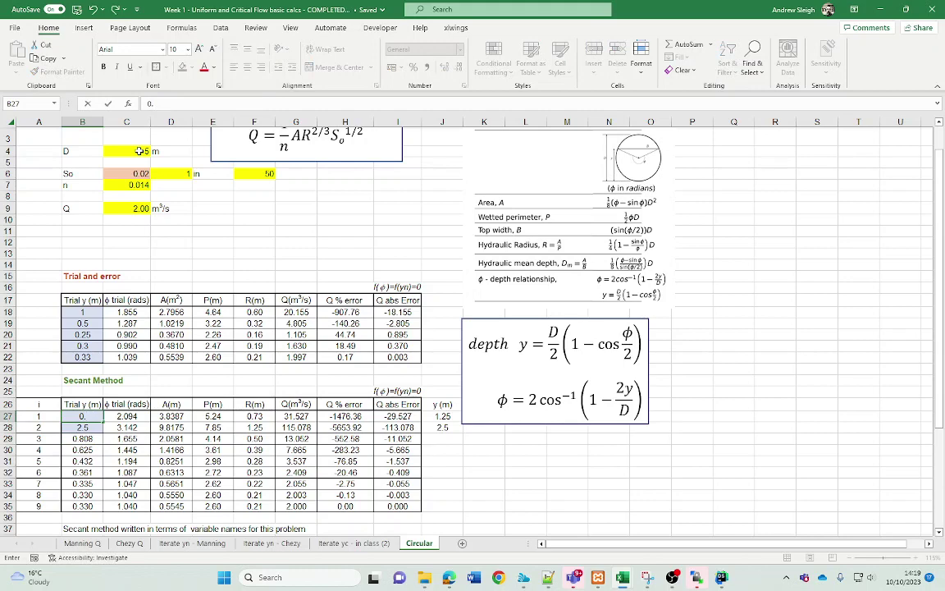
{"action": "type", "text": "2"}
{"action": "key", "text": "Return"}
{"action": "type", "text": "0.4"}
{"action": "key", "text": "Return"}
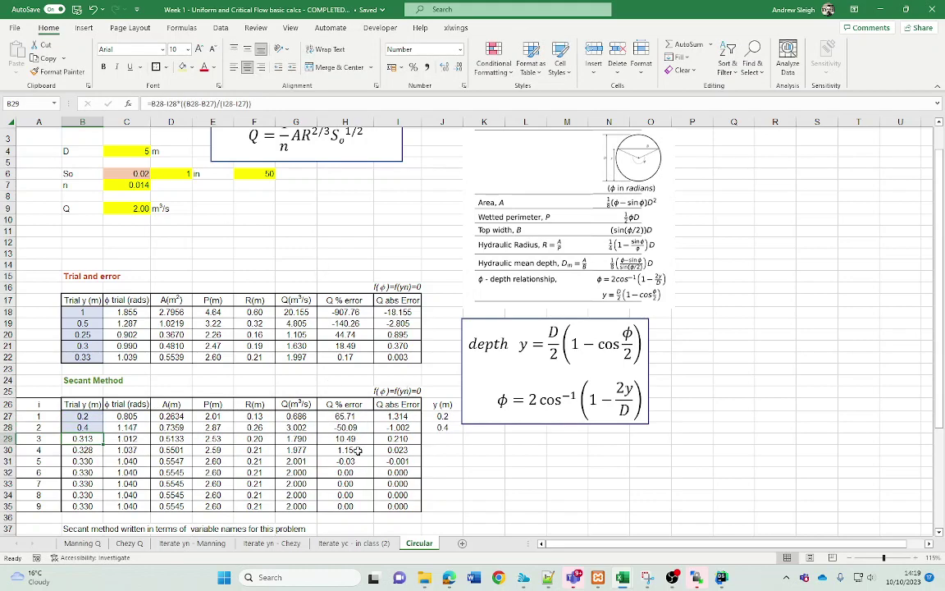
Select the first two trial angles in C27:C28 of the Secant Method table to review them against the starting depths.
{"action": "scroll", "coordinate": [350, 380], "scroll_direction": "up", "scroll_amount": 1}
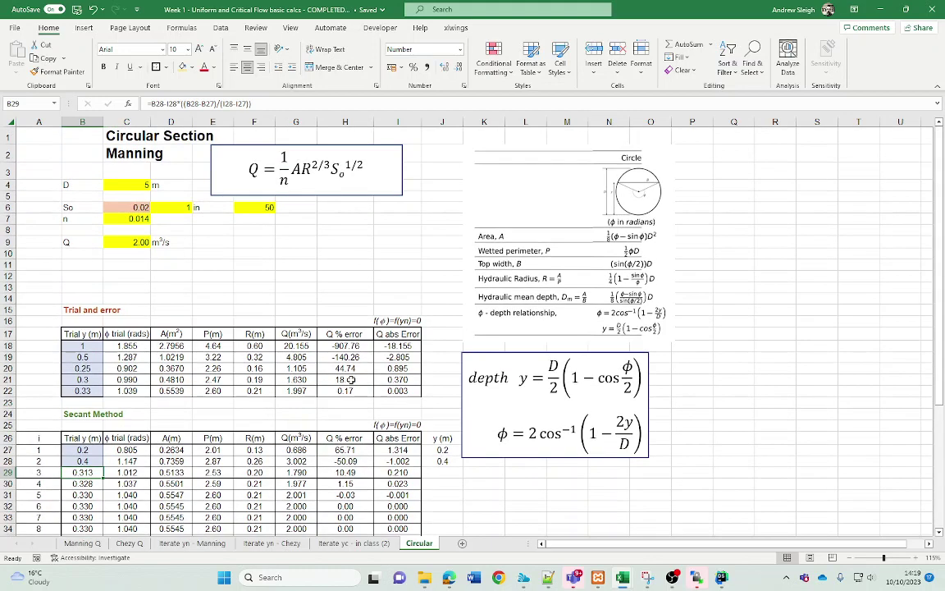
{"action": "left_click", "coordinate": [132, 451]}
{"action": "left_click_drag", "start_coordinate": [134, 451], "coordinate": [136, 464]}
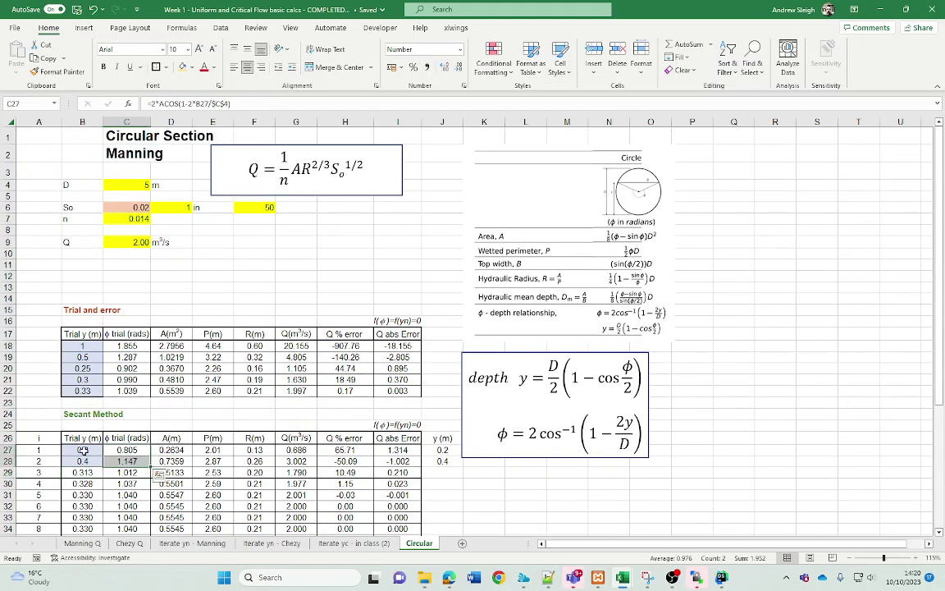